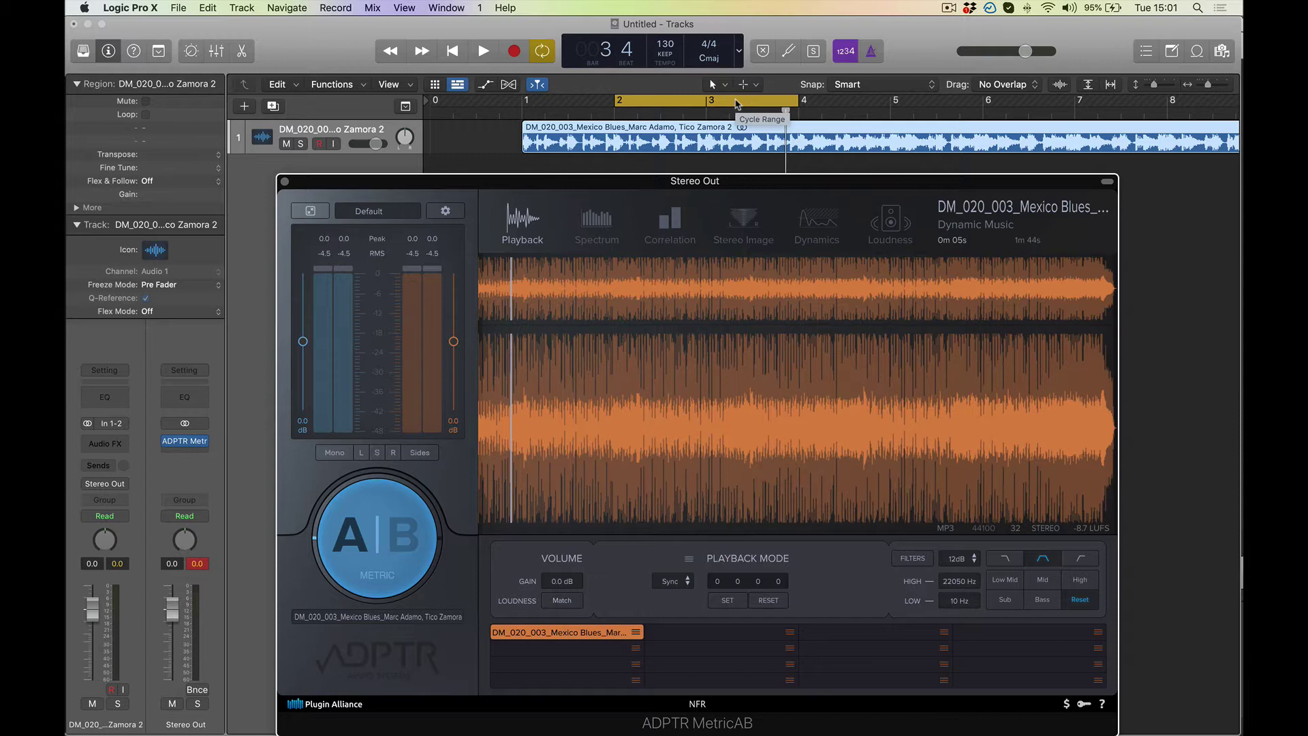
- Set the cycle range to span bars 1 to 5, return the playhead to bar 1, and select the loaded reference as source B
left_click_drag(737, 104, 646, 102)
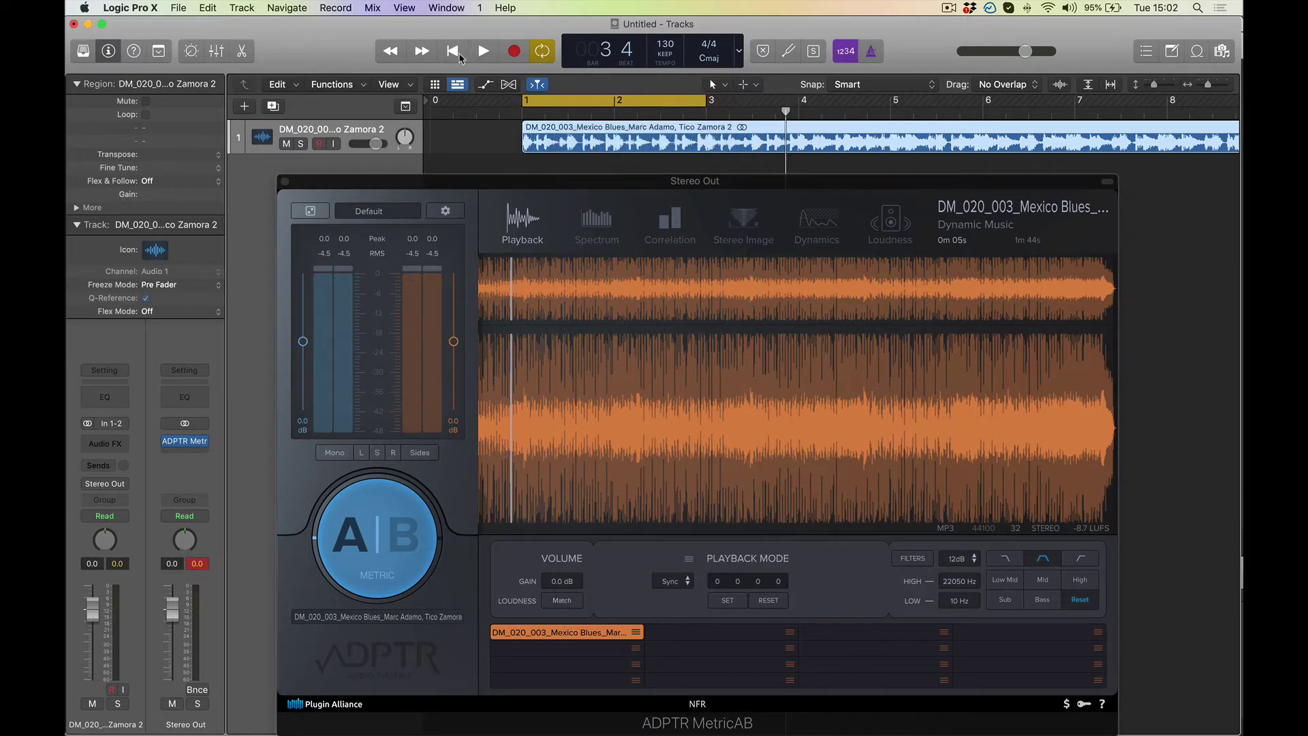
left_click(459, 56)
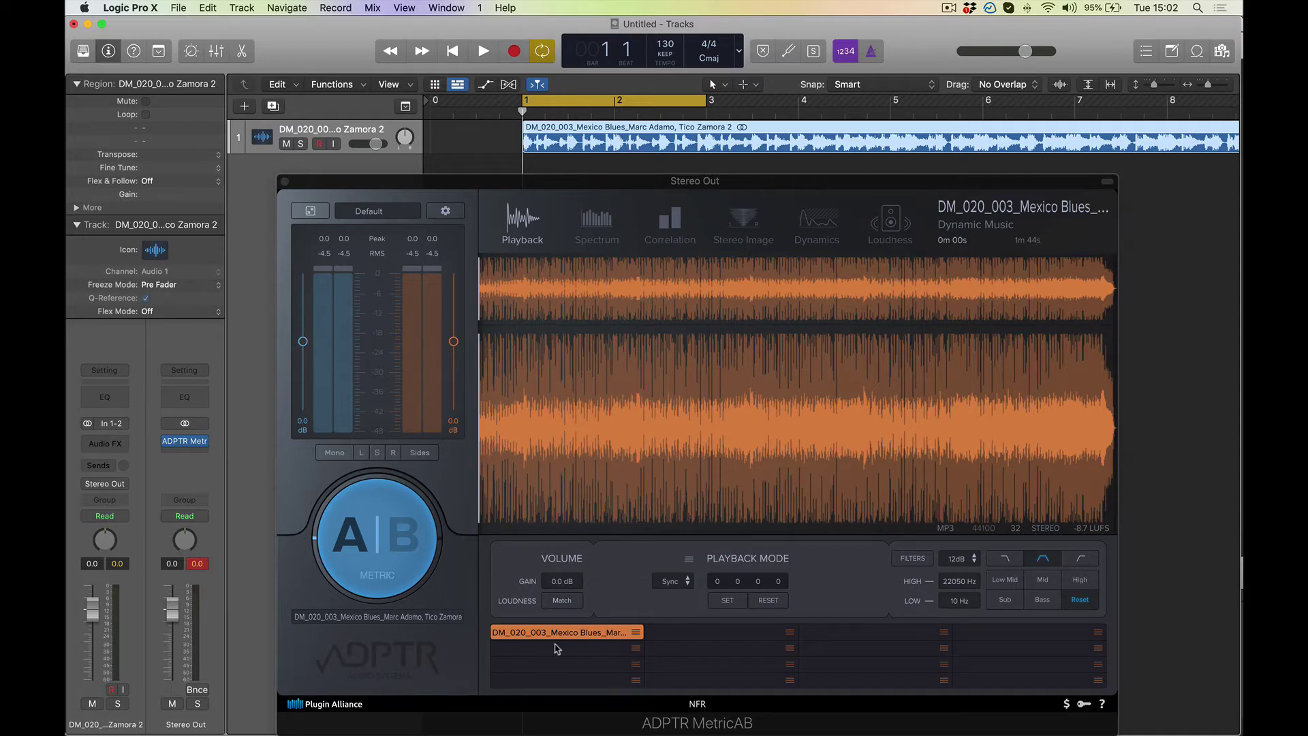
left_click(590, 639)
left_click(590, 639)
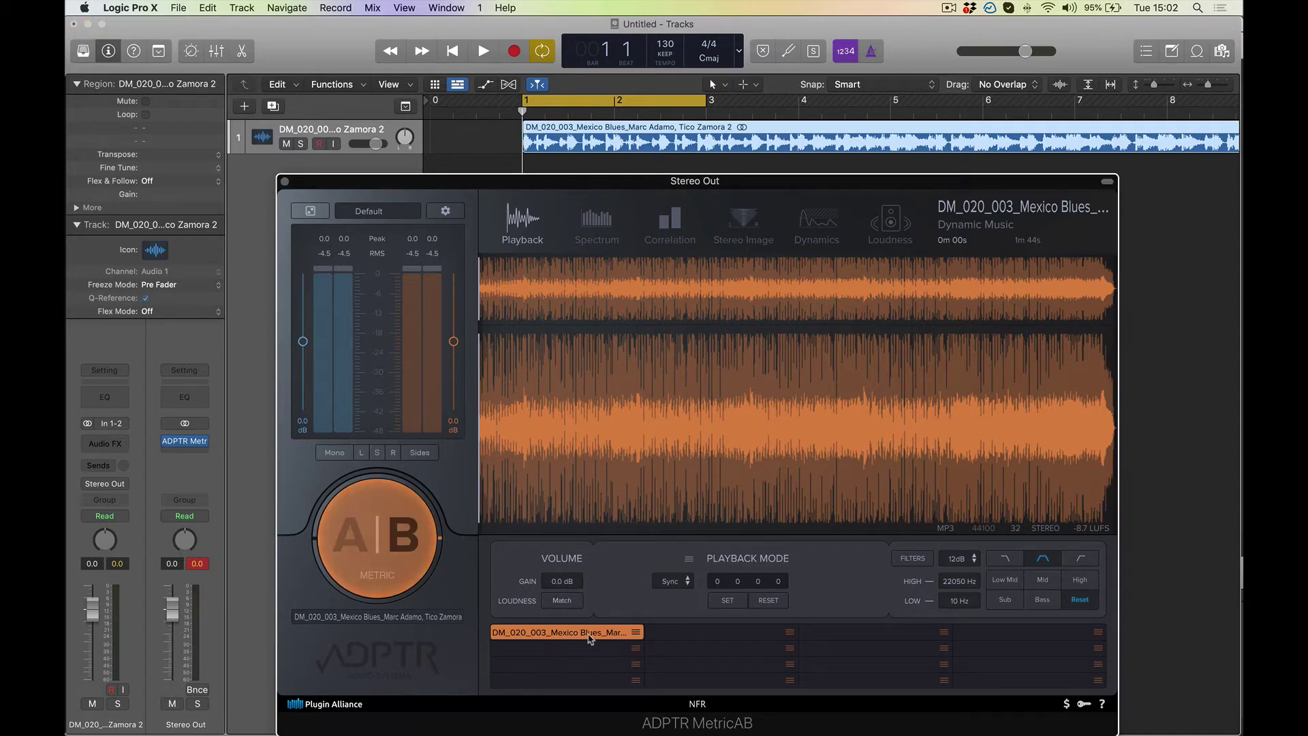
left_click(390, 567)
left_click(391, 569)
left_click_drag(706, 105, 886, 116)
- Play the bar 1 loop while repeatedly switching between mix A and reference B to check their sync, and stop playback
key("space")
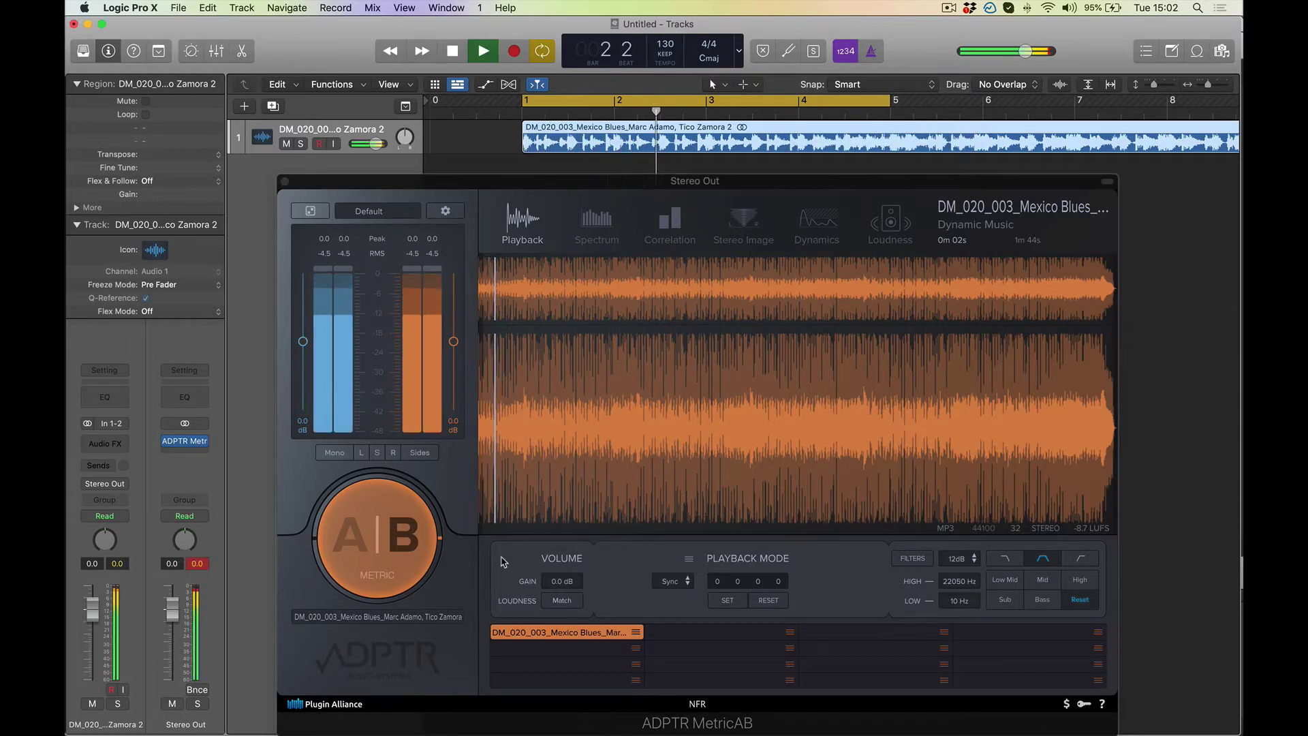
left_click(400, 554)
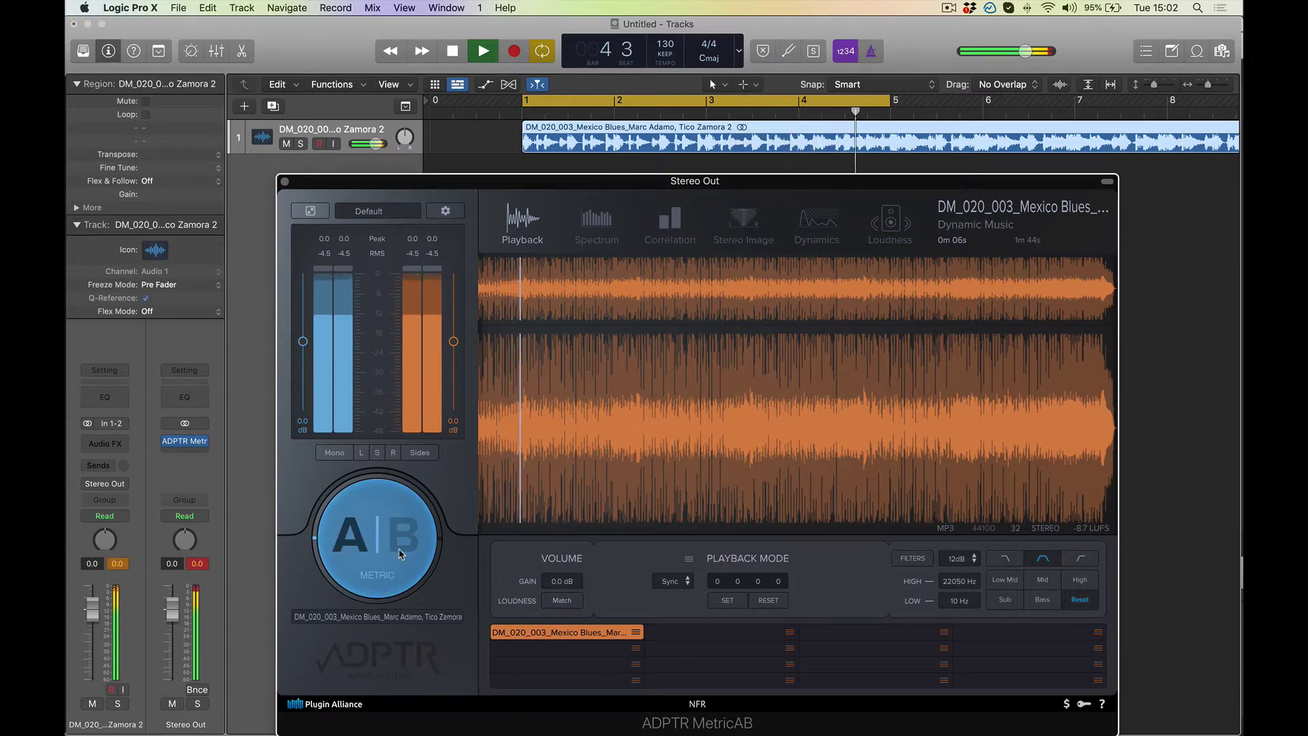
left_click(400, 554)
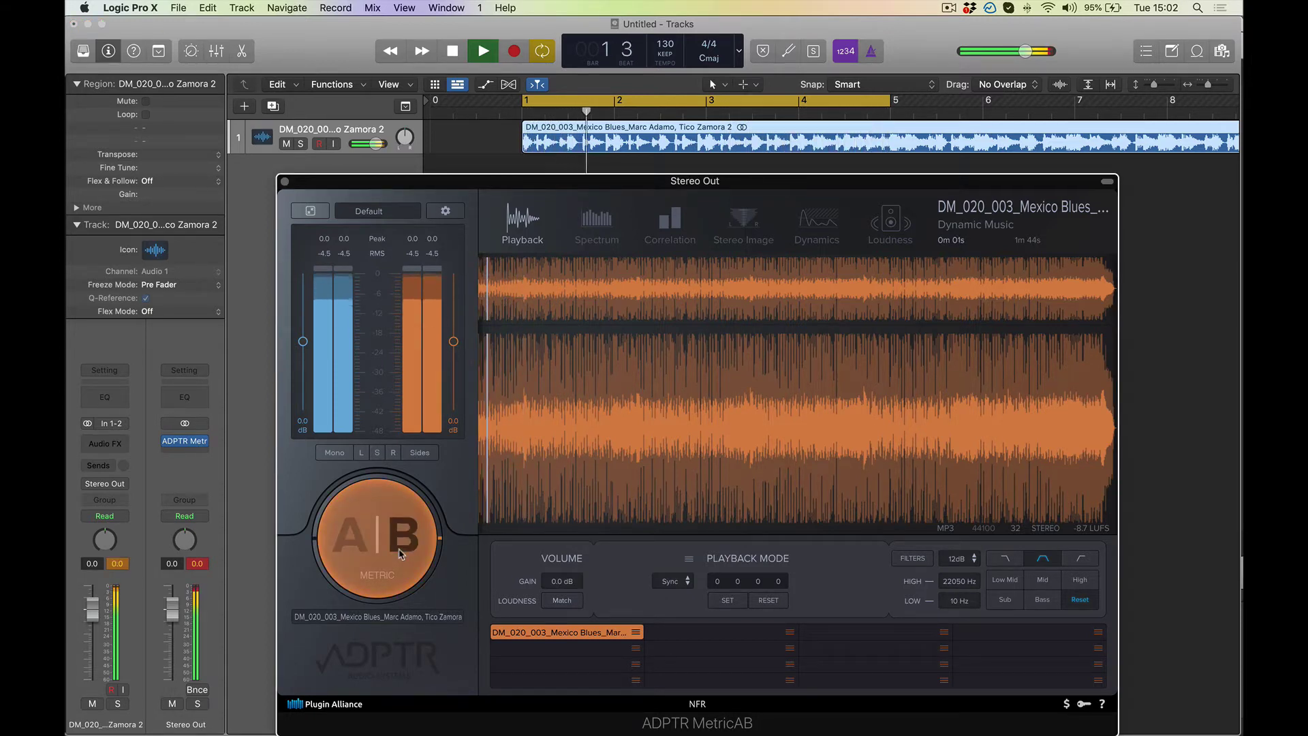
left_click(401, 554)
left_click(400, 554)
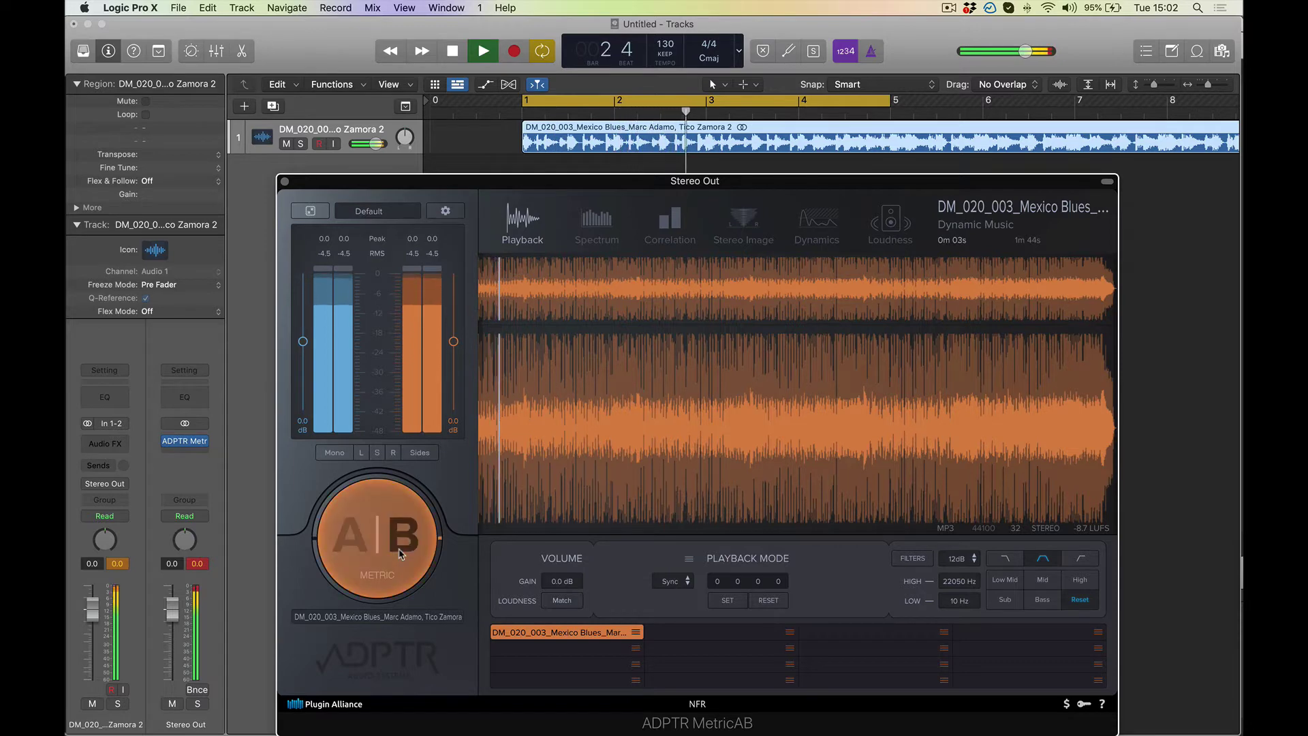
left_click(400, 554)
left_click(400, 554)
left_click(401, 553)
left_click(401, 554)
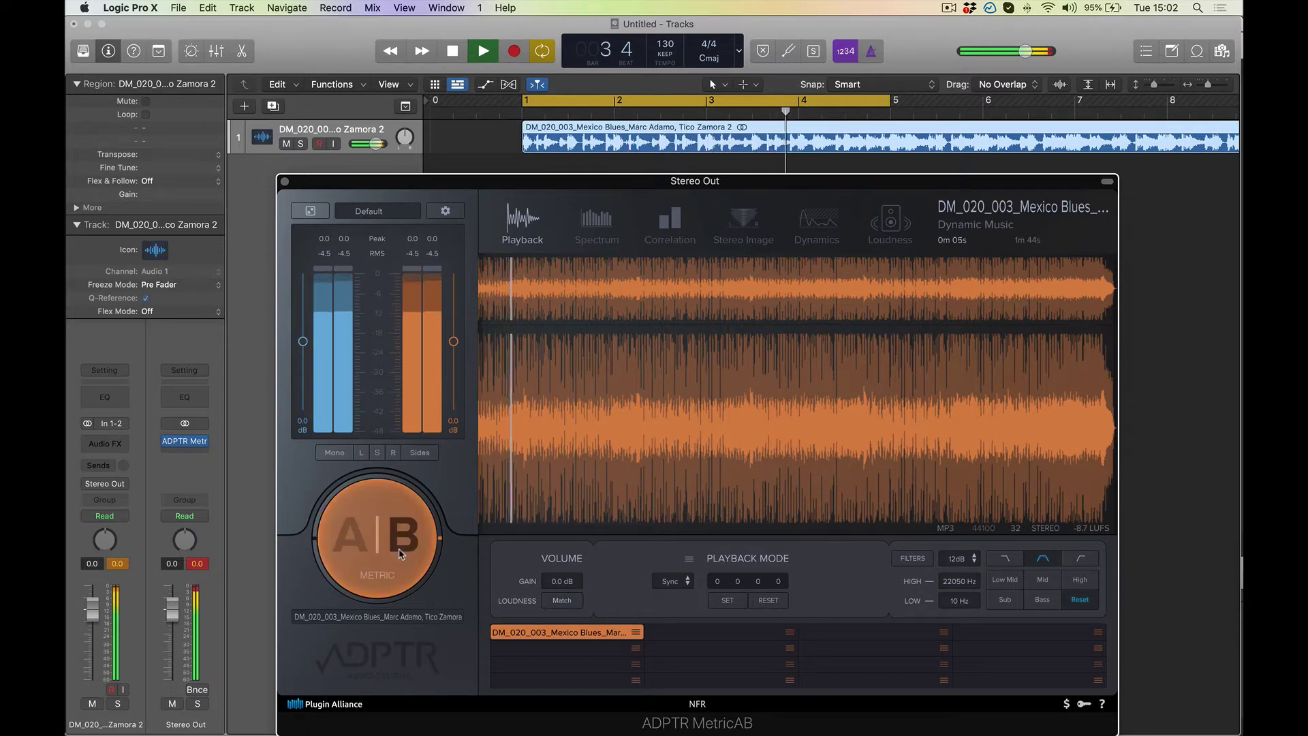
left_click(400, 554)
left_click(400, 554)
left_click(401, 554)
left_click(401, 554)
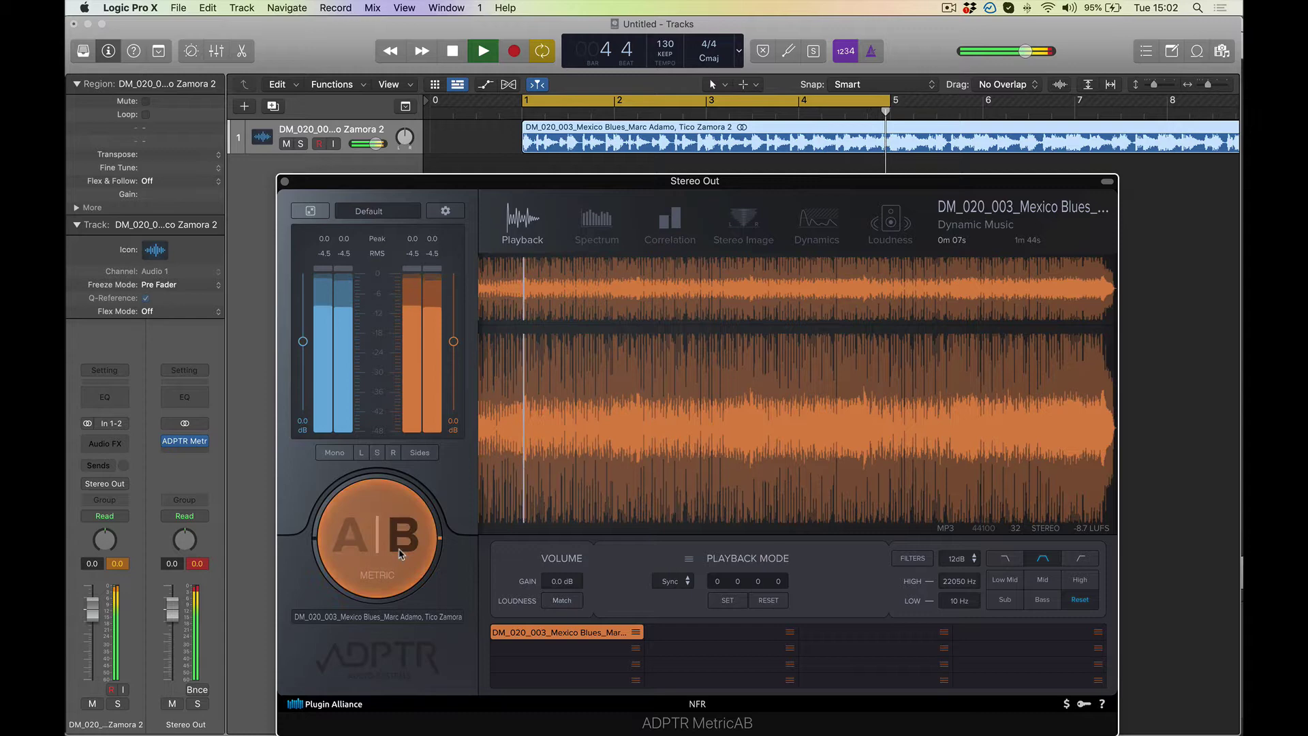
key("space")
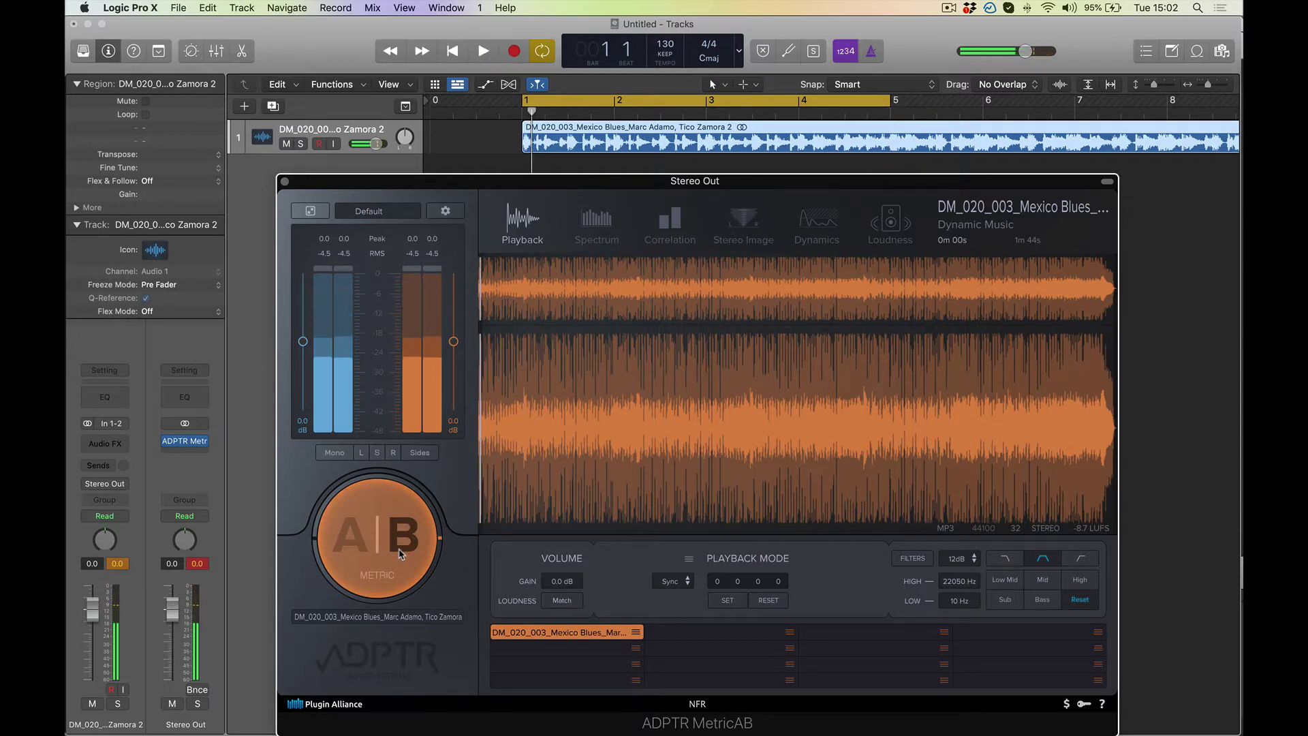
- Shift the audio region and cycle range to start at bar 2, and set MetricAB's sync offset with the playhead there
left_click_drag(568, 141, 645, 143)
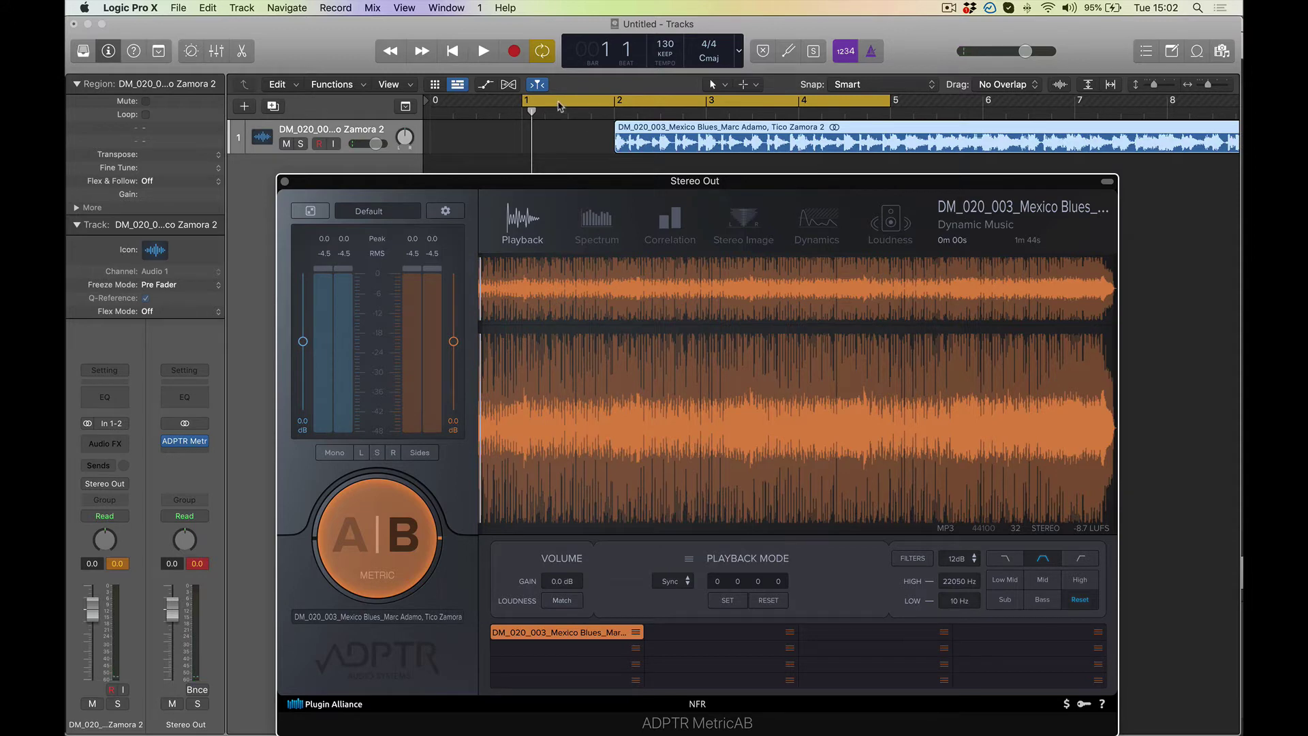
left_click_drag(557, 102, 578, 76)
left_click(460, 56)
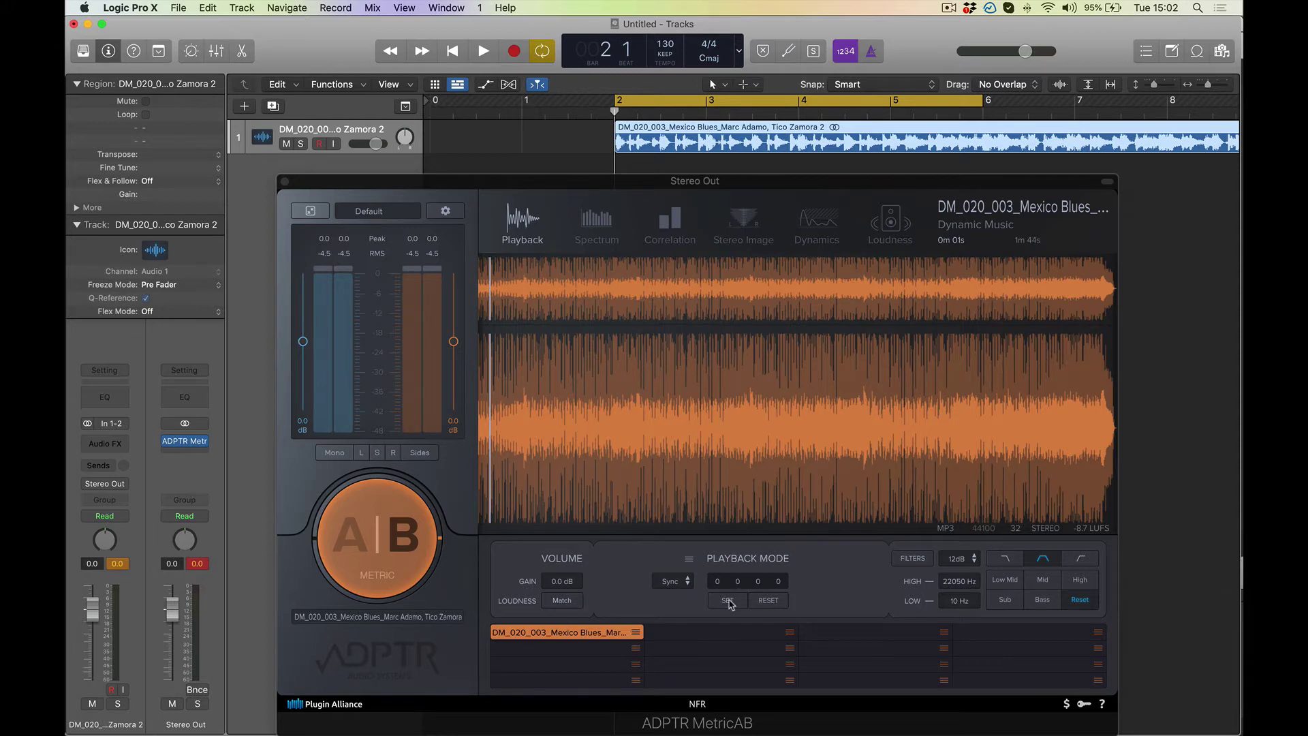
left_click(727, 602)
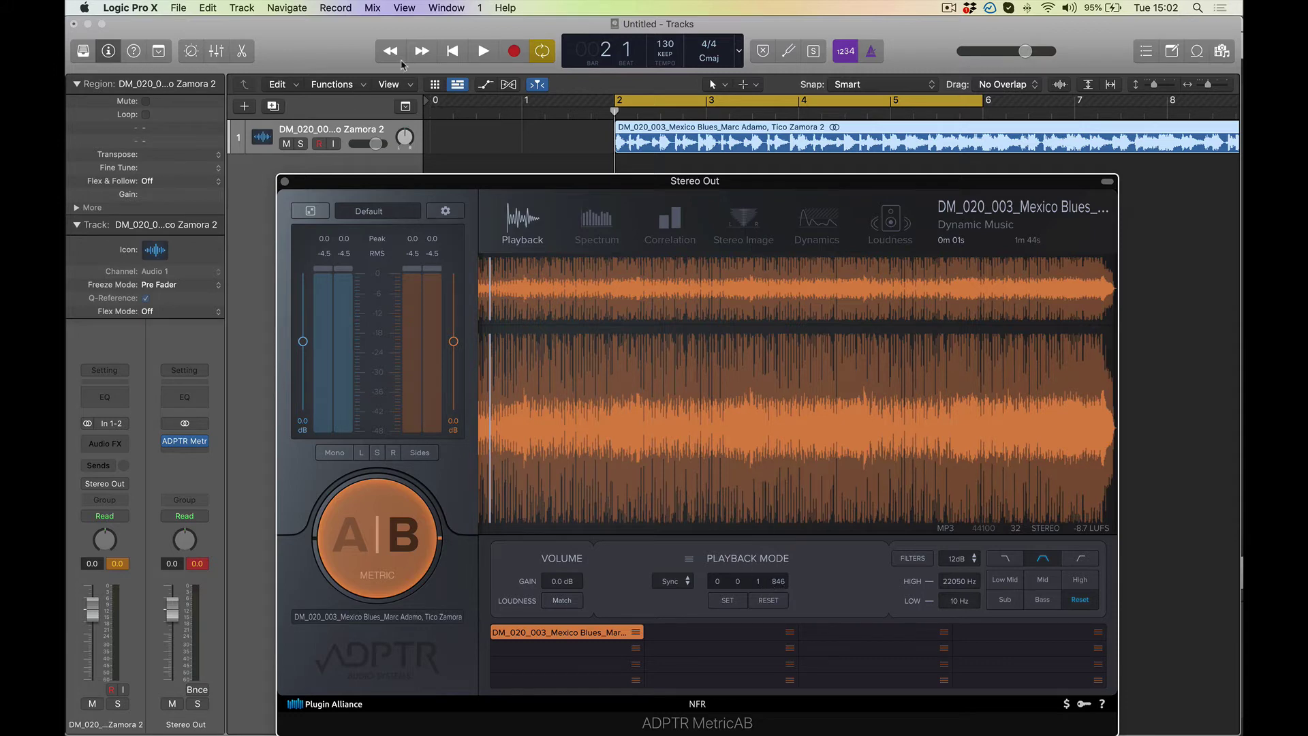
- Play the bar 2 loop with the sync offset set, alternating between mix A and reference B, and stop playback
left_click(384, 490)
key("space")
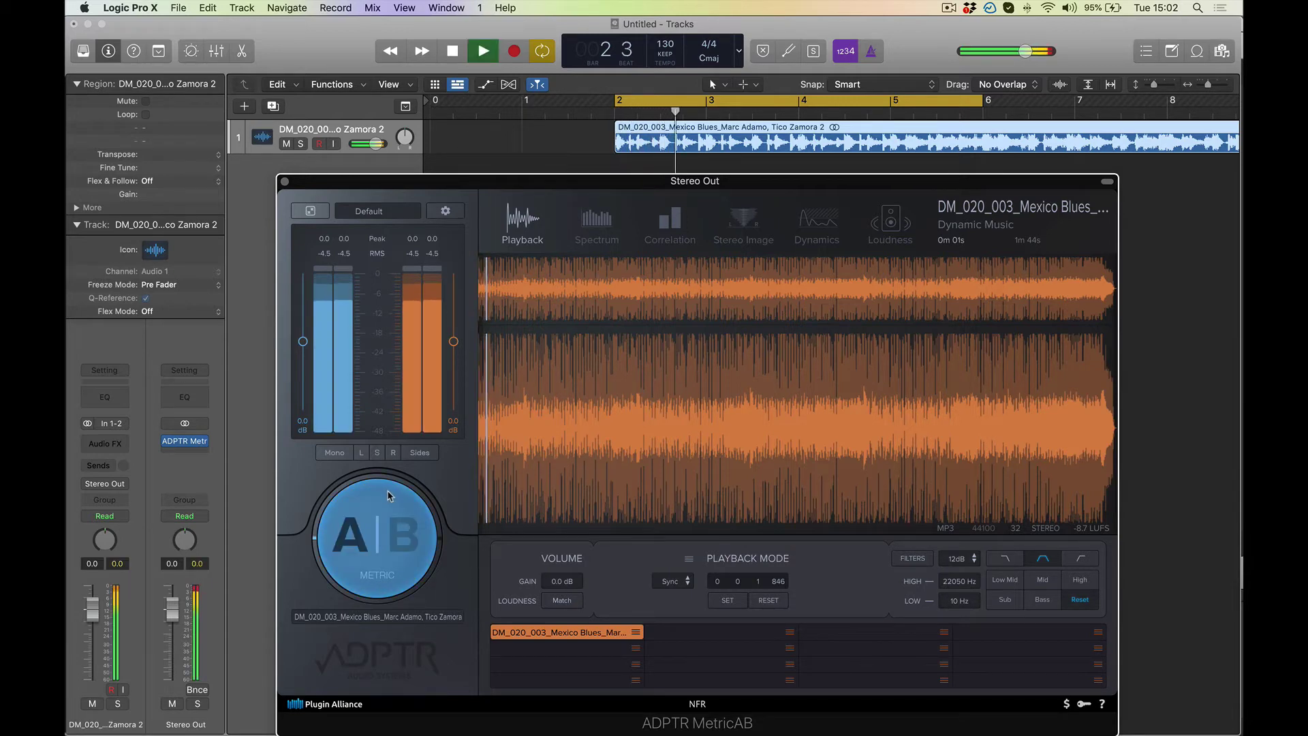
left_click(387, 498)
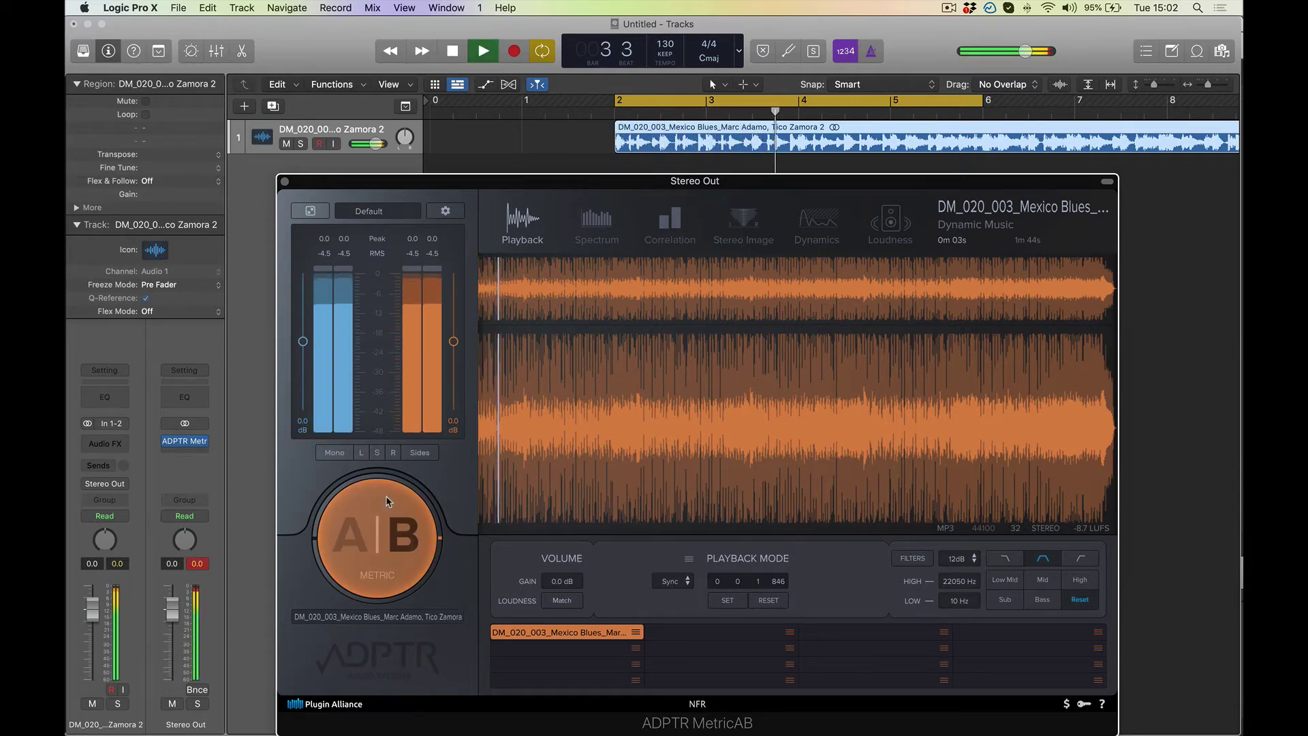
left_click(386, 501)
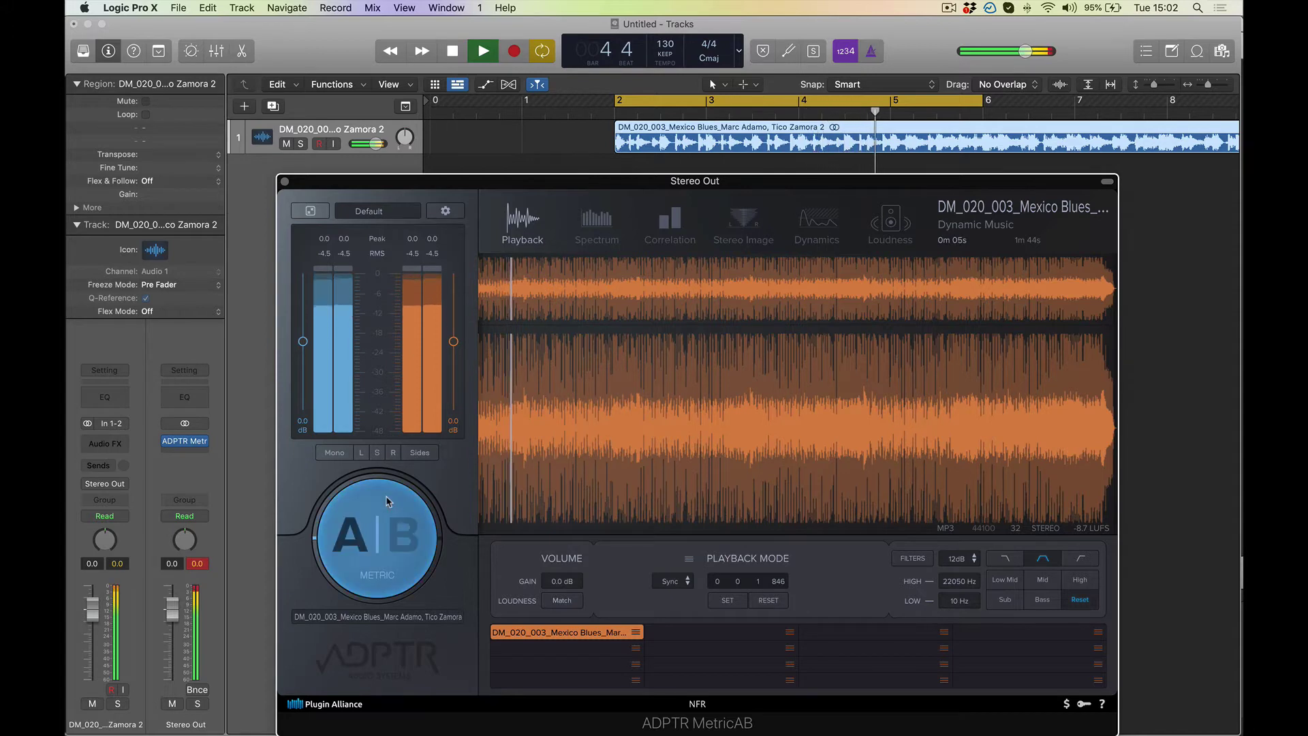
left_click(386, 501)
left_click(387, 502)
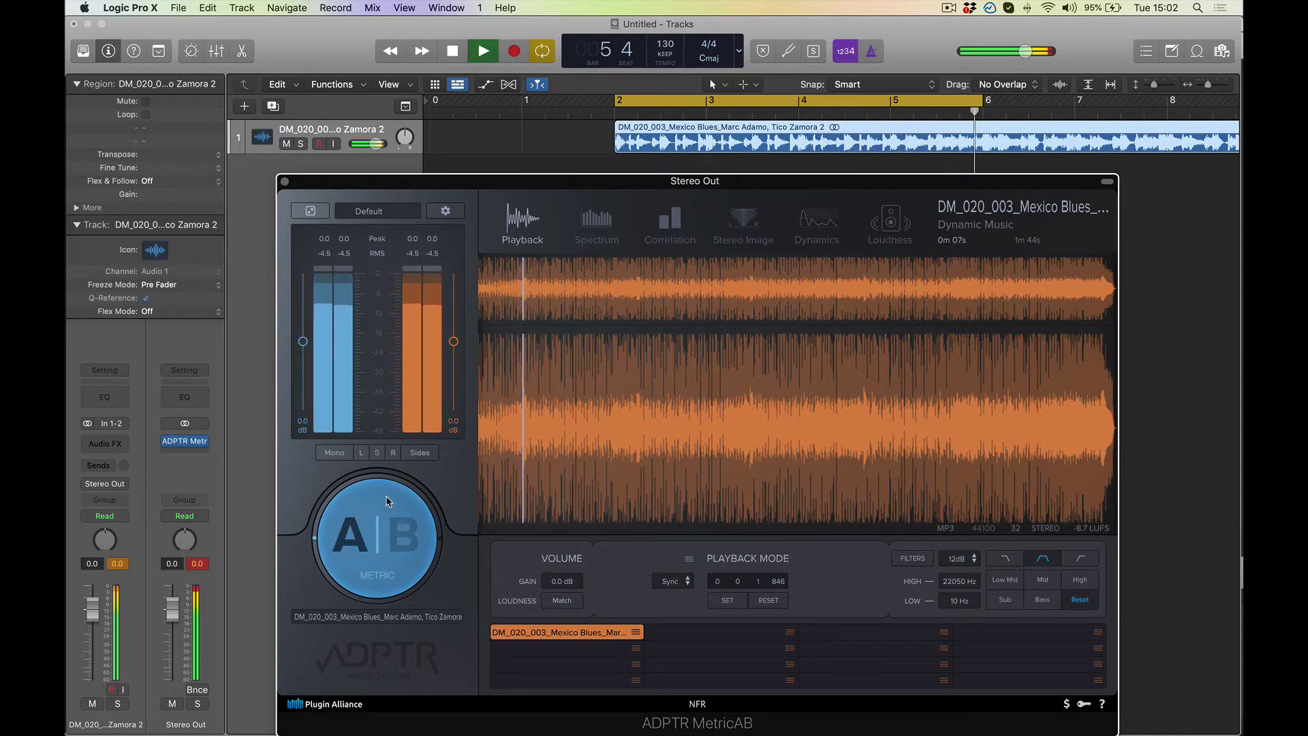
left_click(386, 502)
left_click(386, 501)
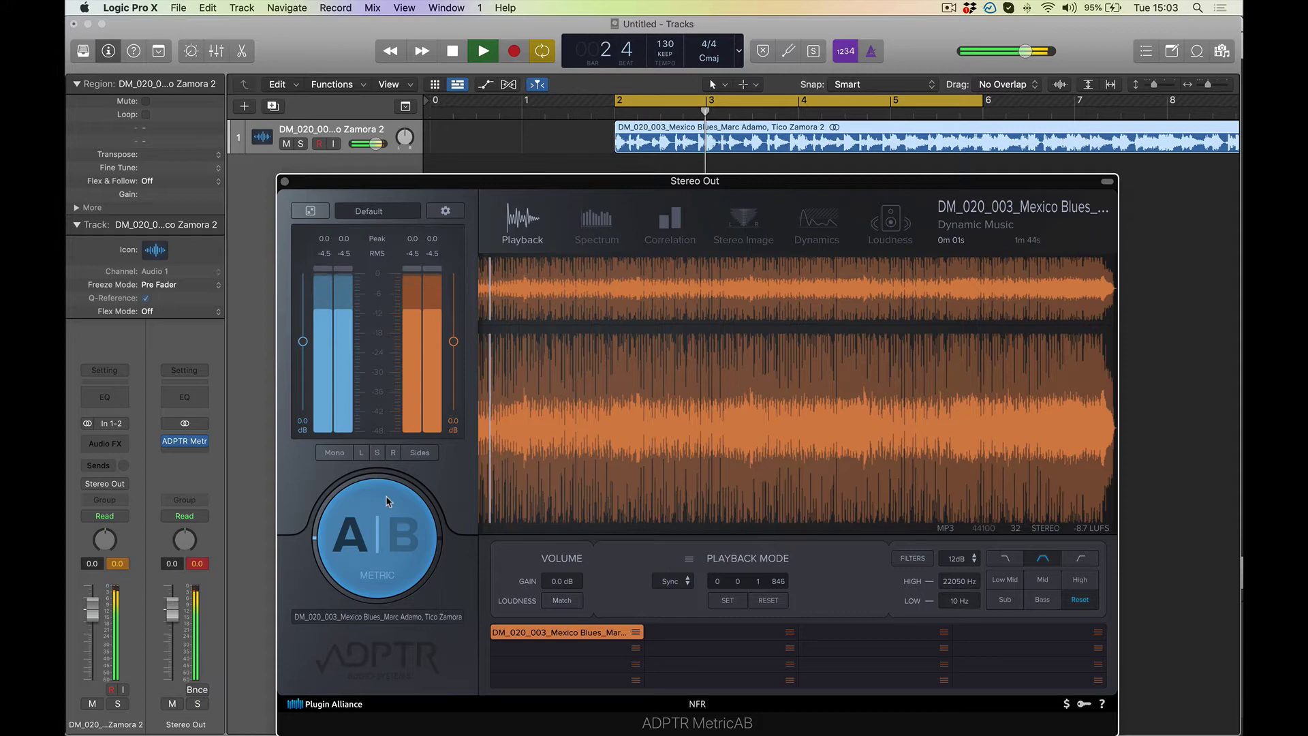
left_click(387, 501)
left_click(386, 501)
left_click(387, 501)
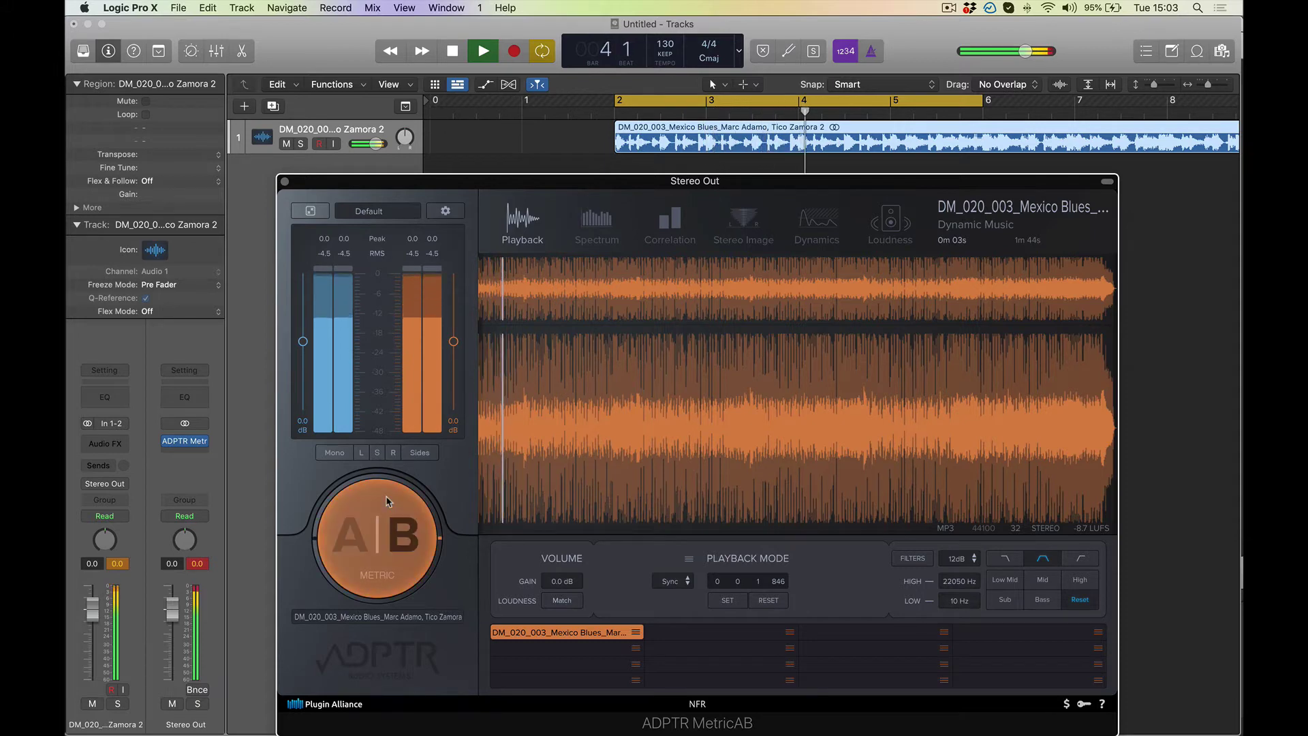
left_click(386, 501)
left_click(387, 502)
key("space")
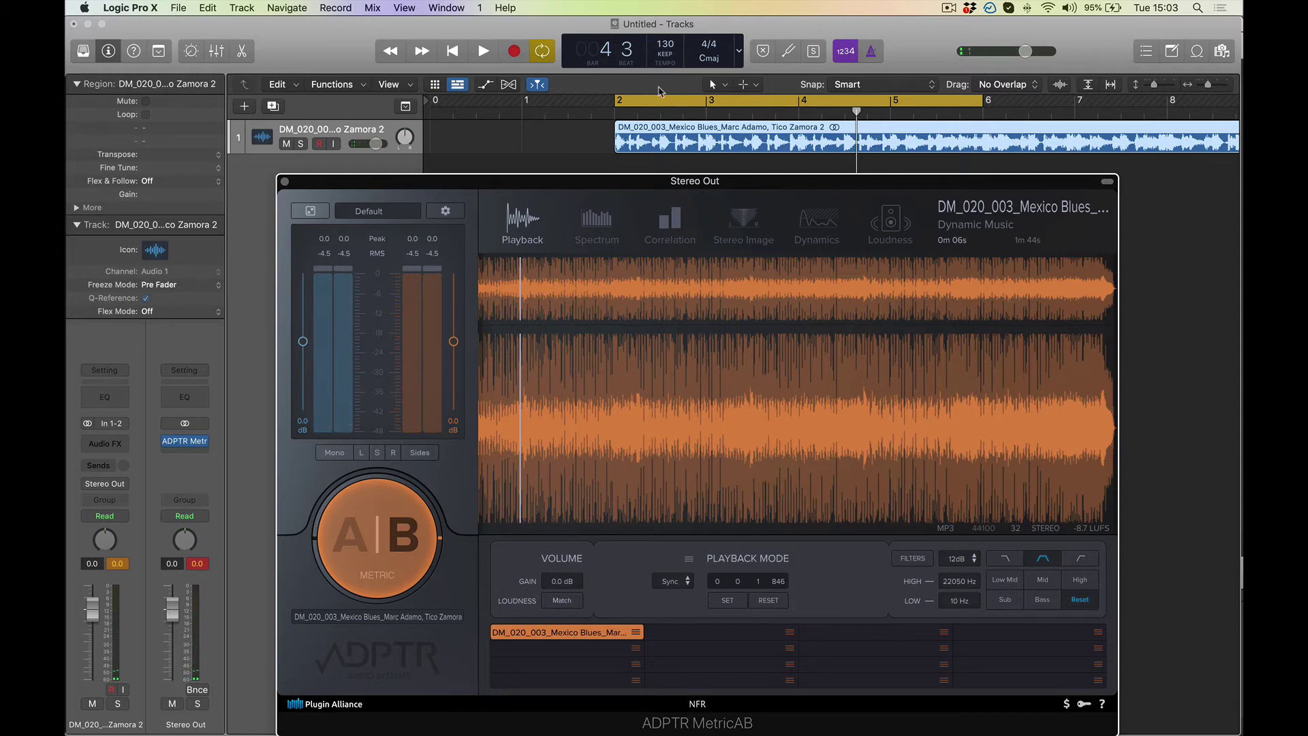
- Move the cycle range and the audio region so that both start at bar 0
left_click_drag(676, 104, 489, 103)
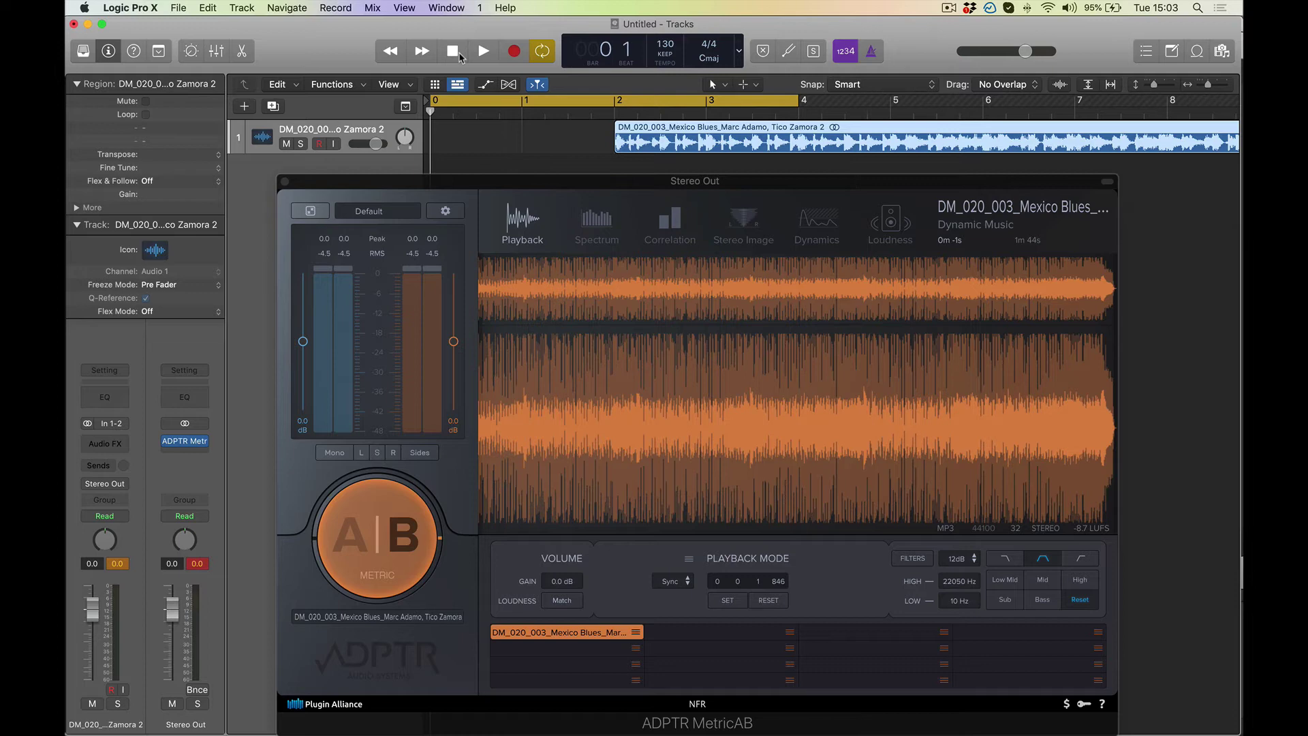
left_click_drag(666, 131, 479, 129)
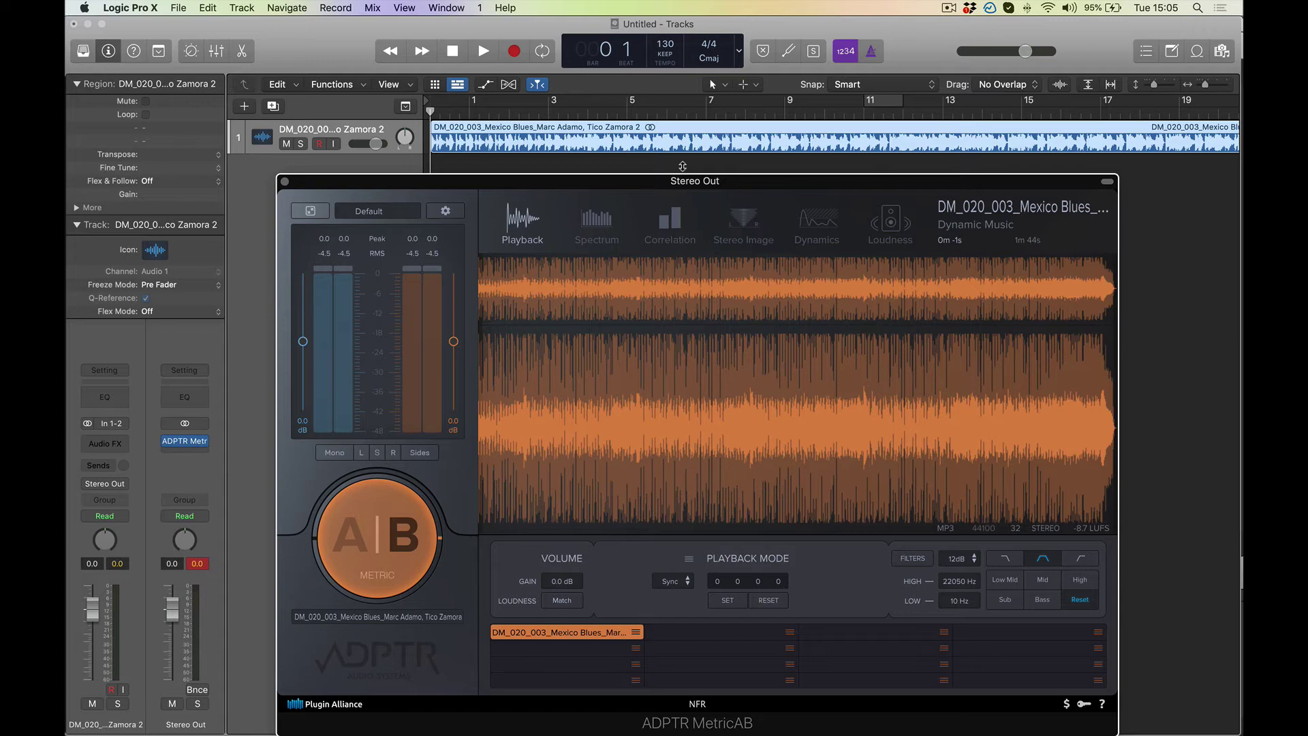
- Play the track from bar 0 and switch between mix A and reference B to compare their alignment
left_click(401, 511)
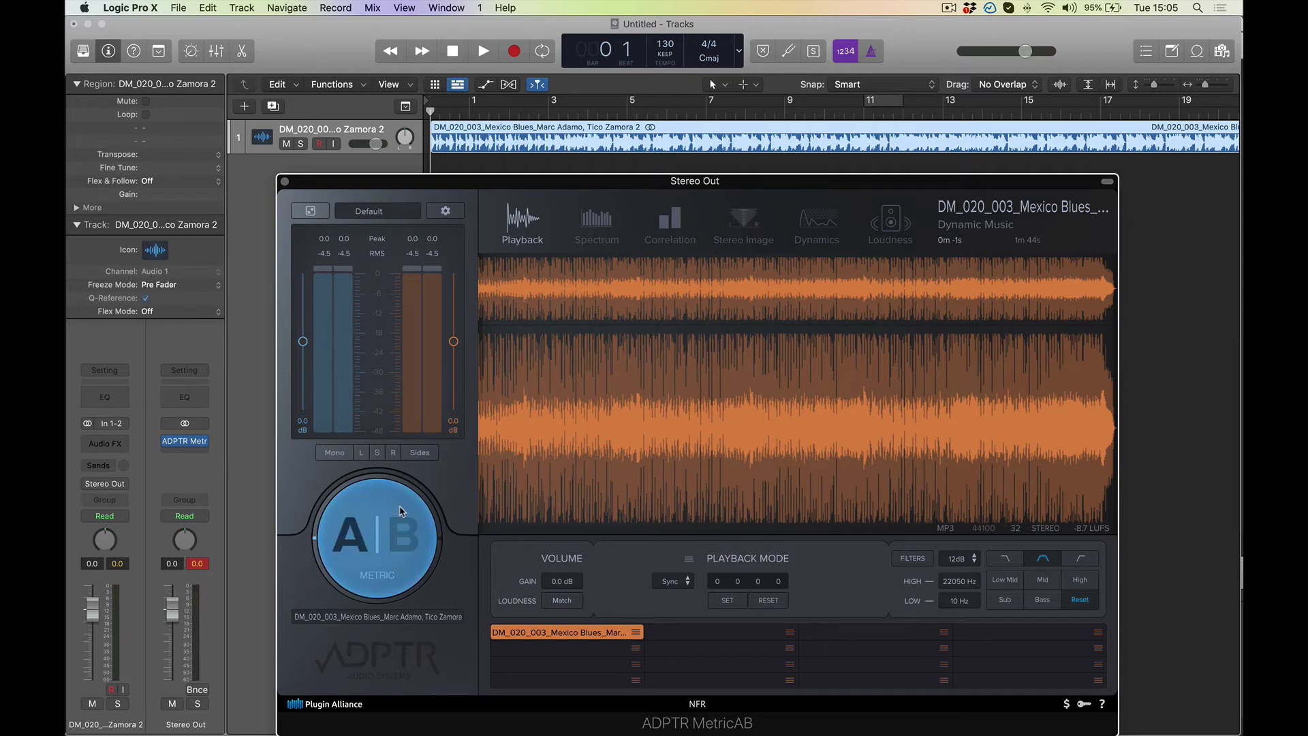
left_click(400, 511)
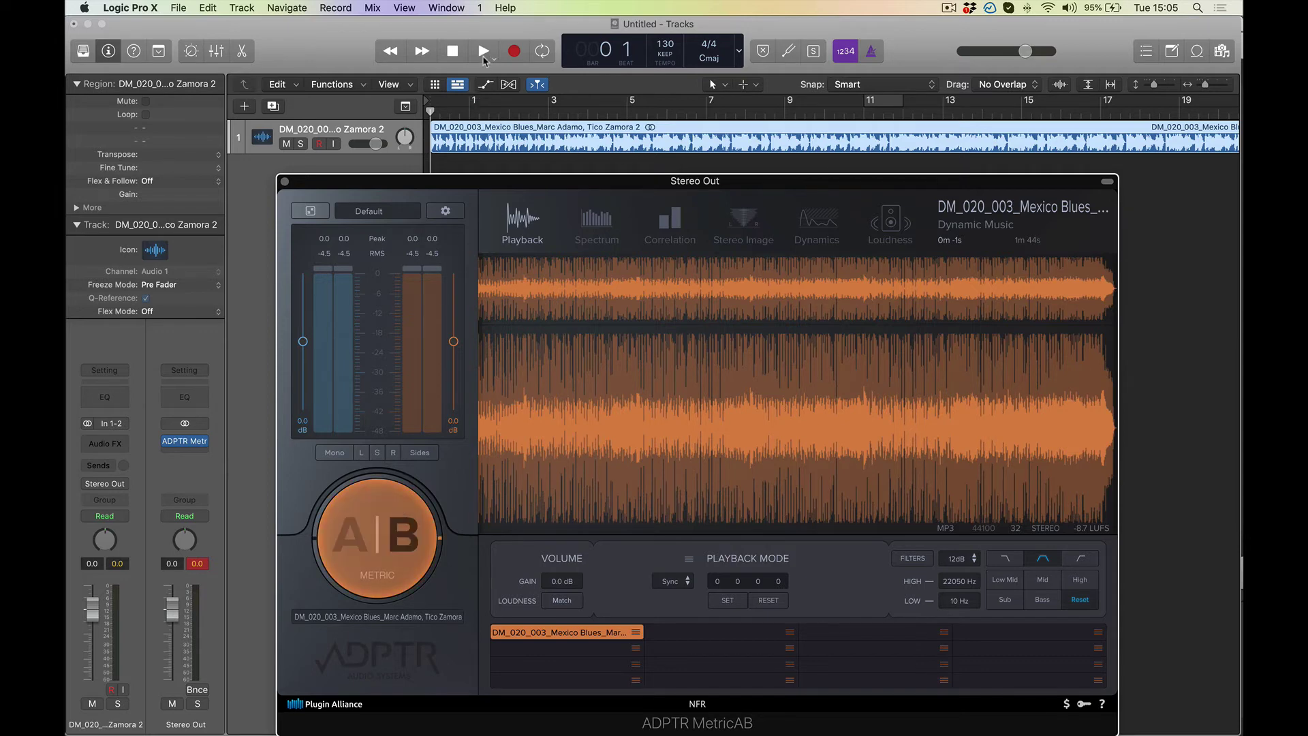
left_click(484, 51)
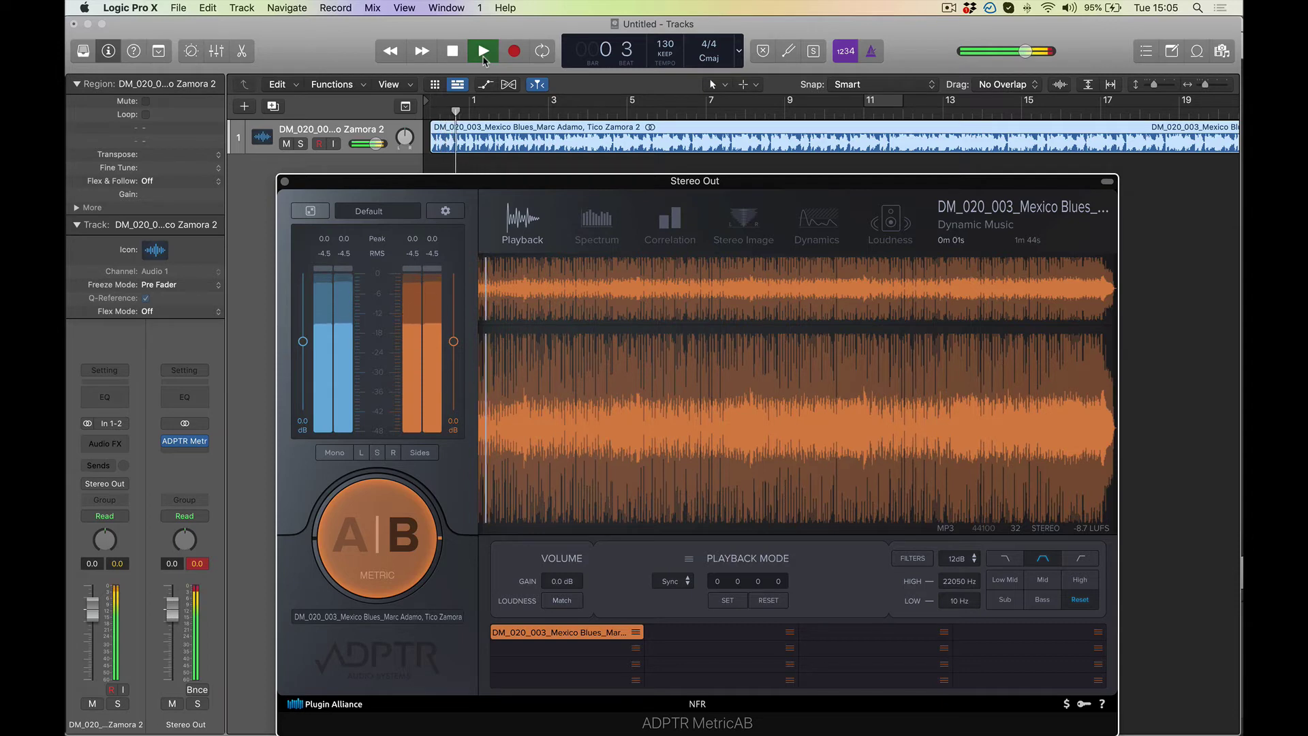
left_click(372, 551)
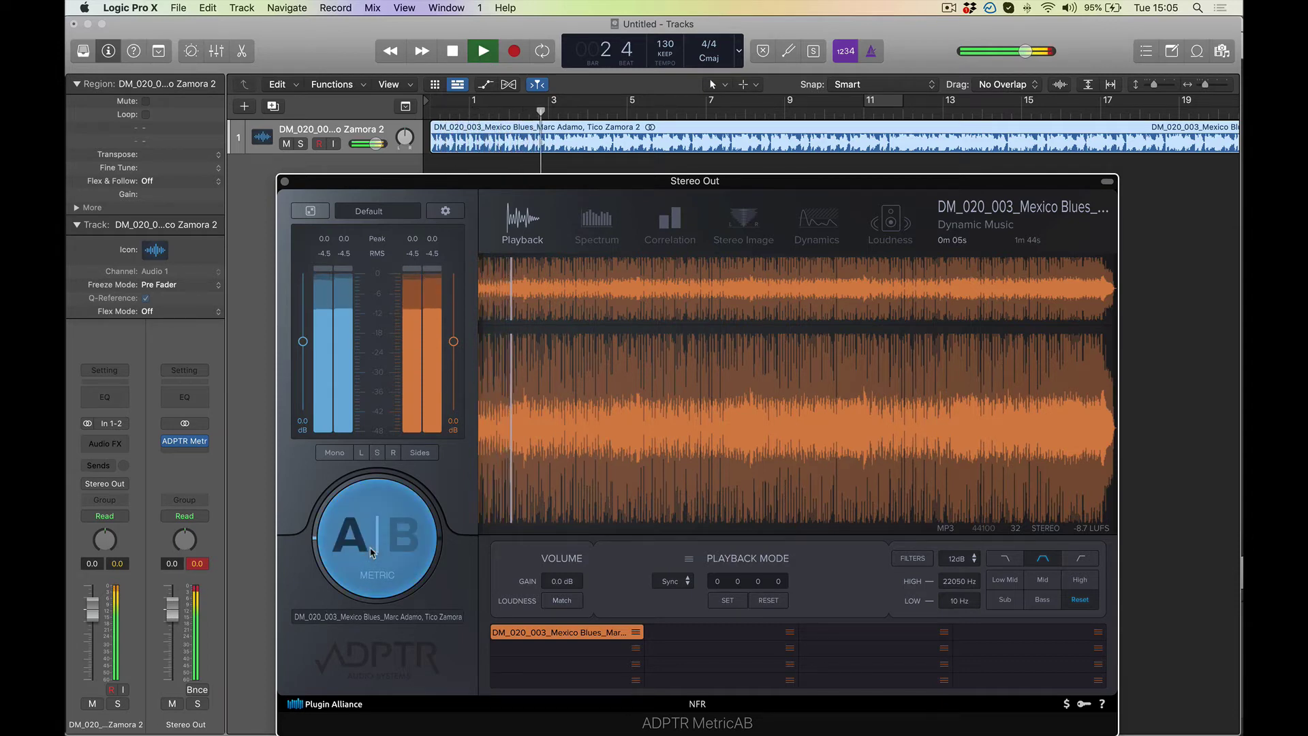
left_click(371, 551)
left_click(371, 551)
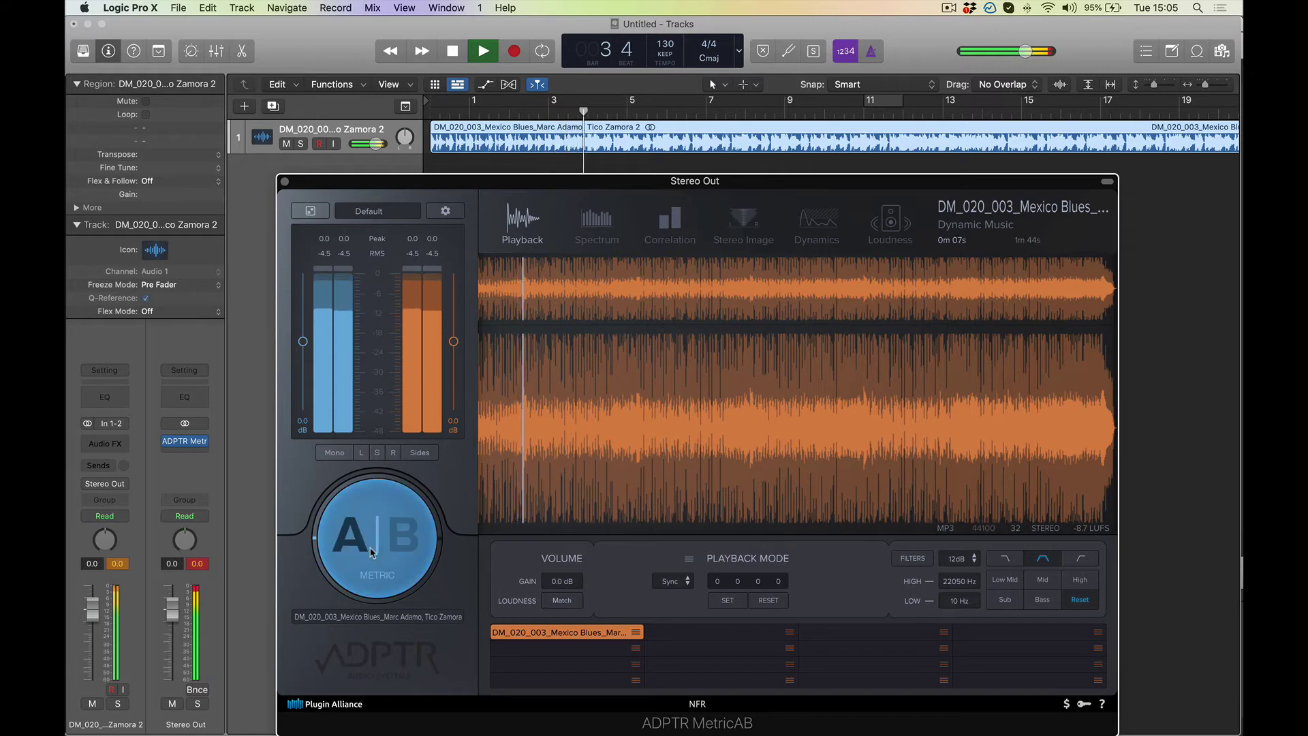
left_click(371, 552)
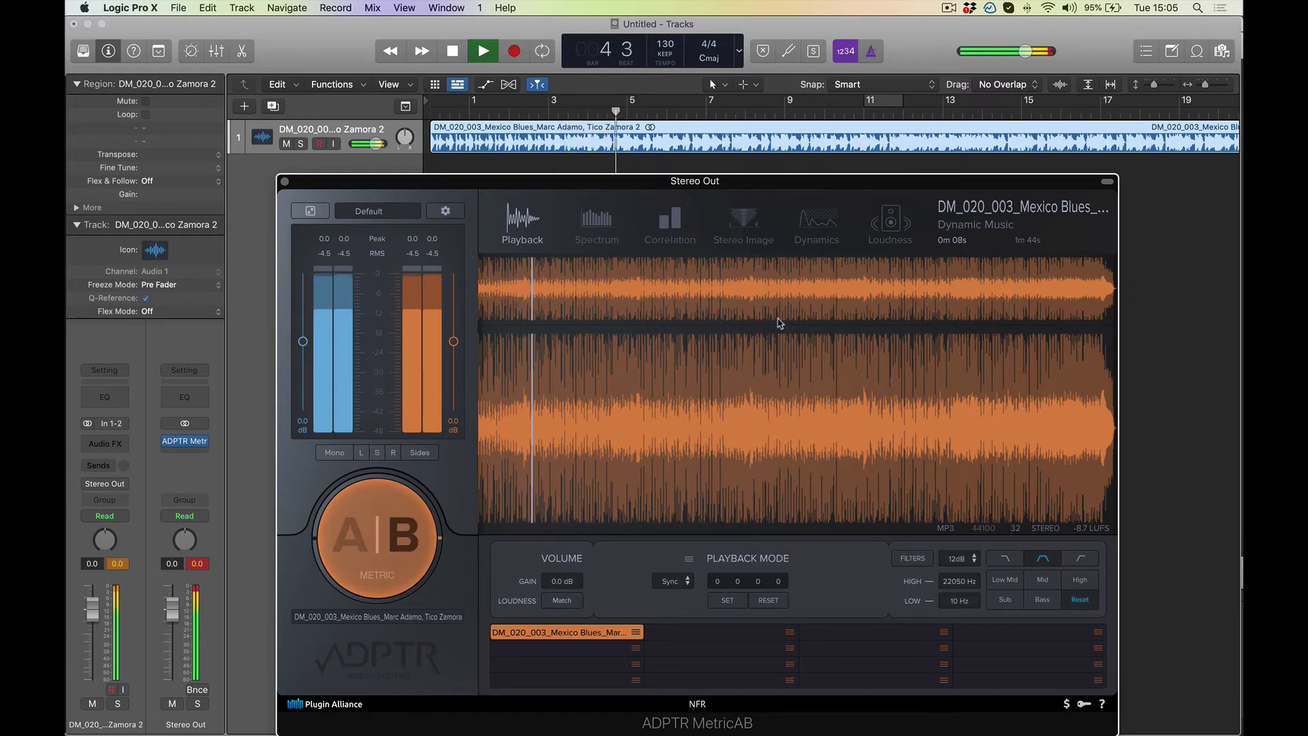
- Jump playback to about bar 11, compare mix A and reference B from that point, and stop playback
left_click(883, 115)
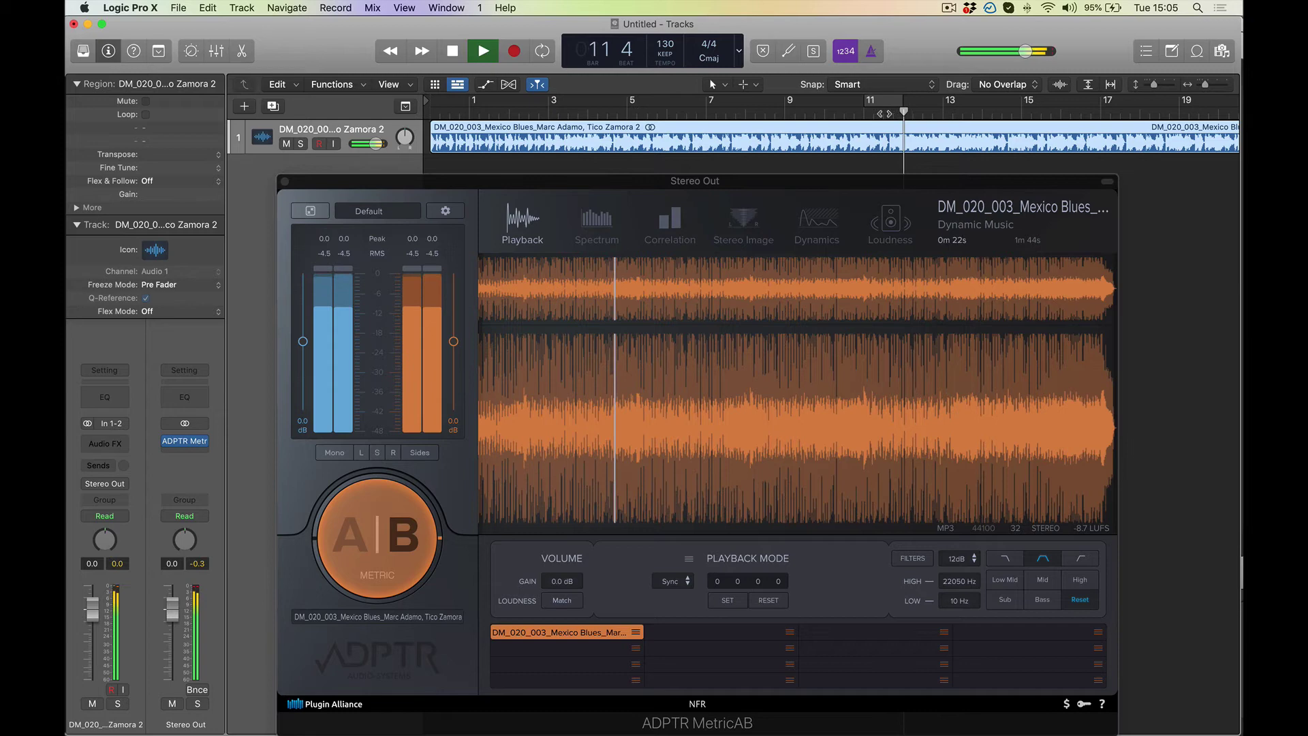
left_click(380, 528)
left_click(380, 528)
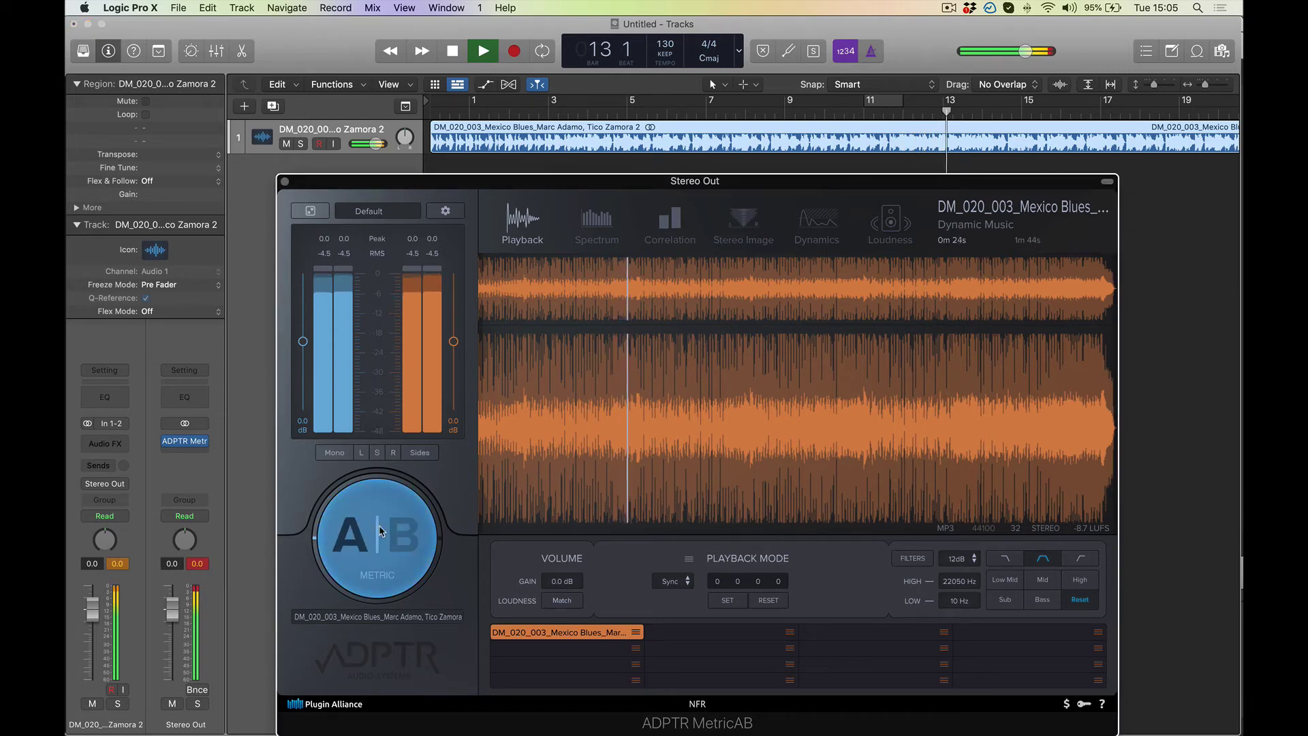
left_click(381, 528)
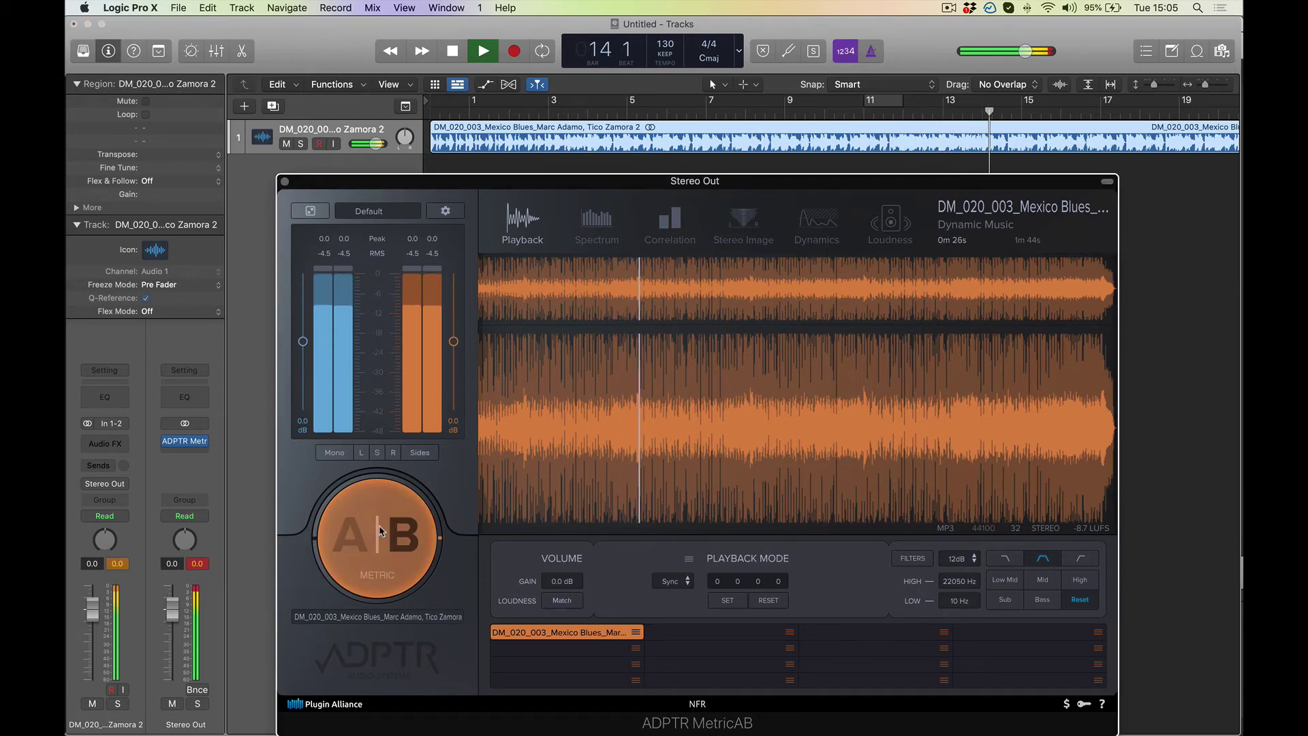
left_click(380, 530)
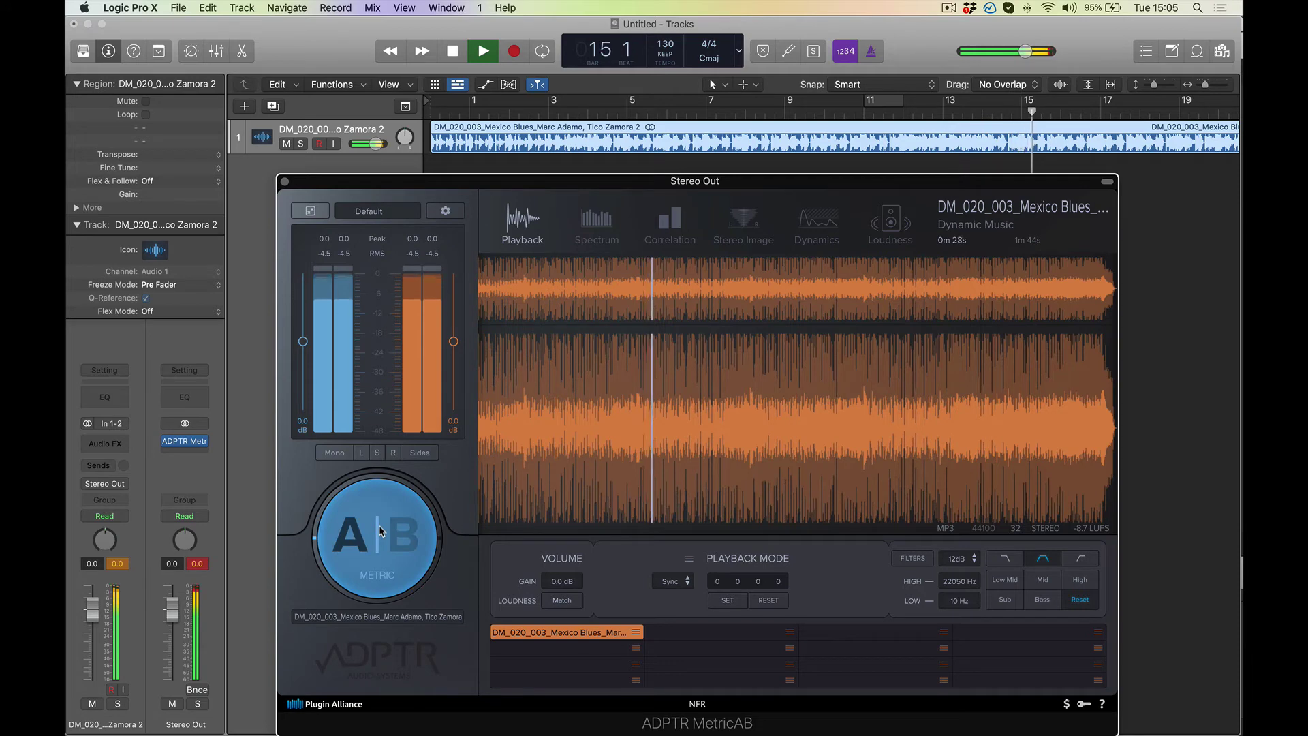
left_click(381, 531)
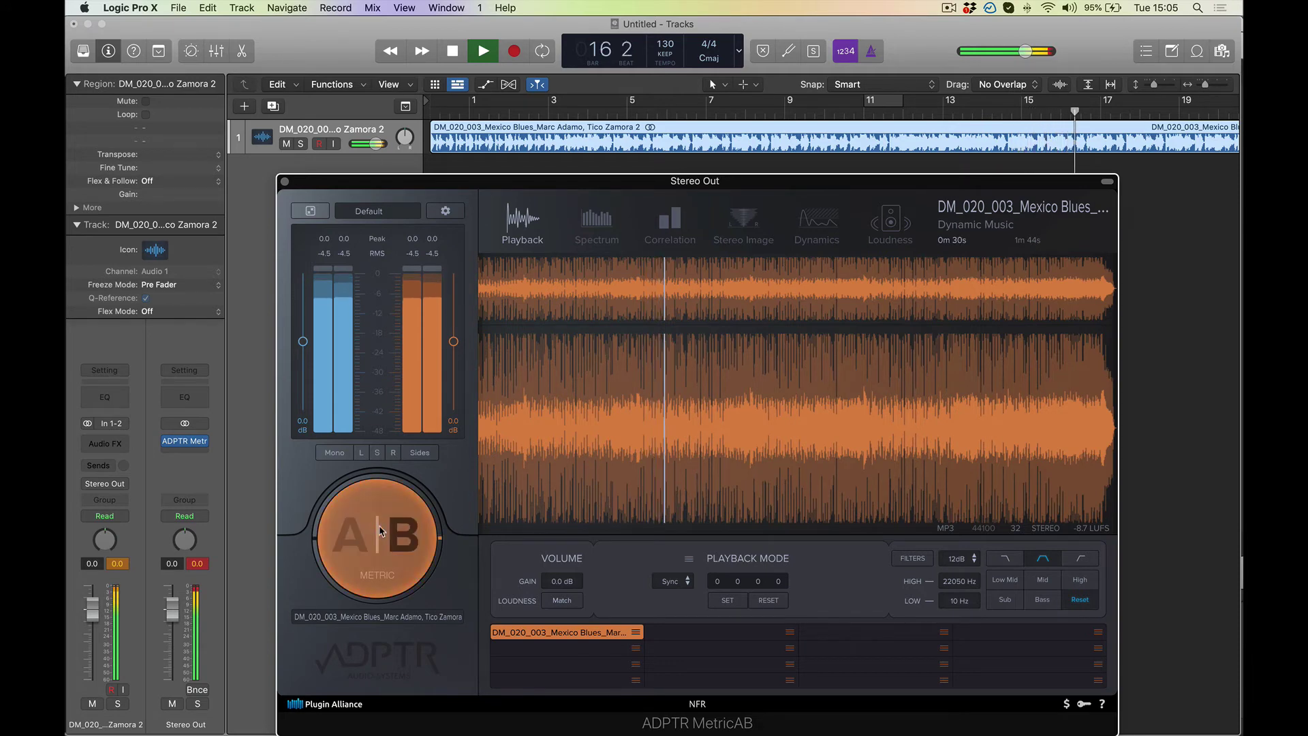
key("space")
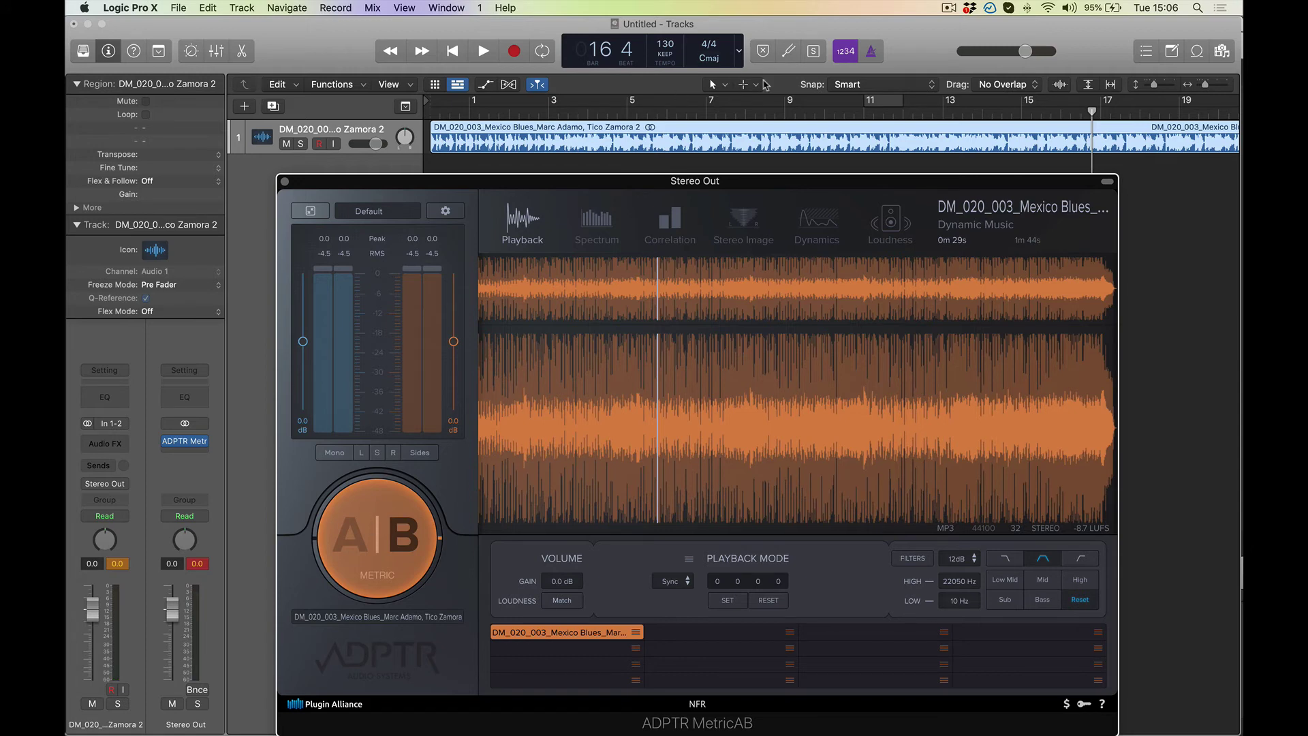
- Turn on cycle mode with the range placed at bar 11
left_click(889, 105)
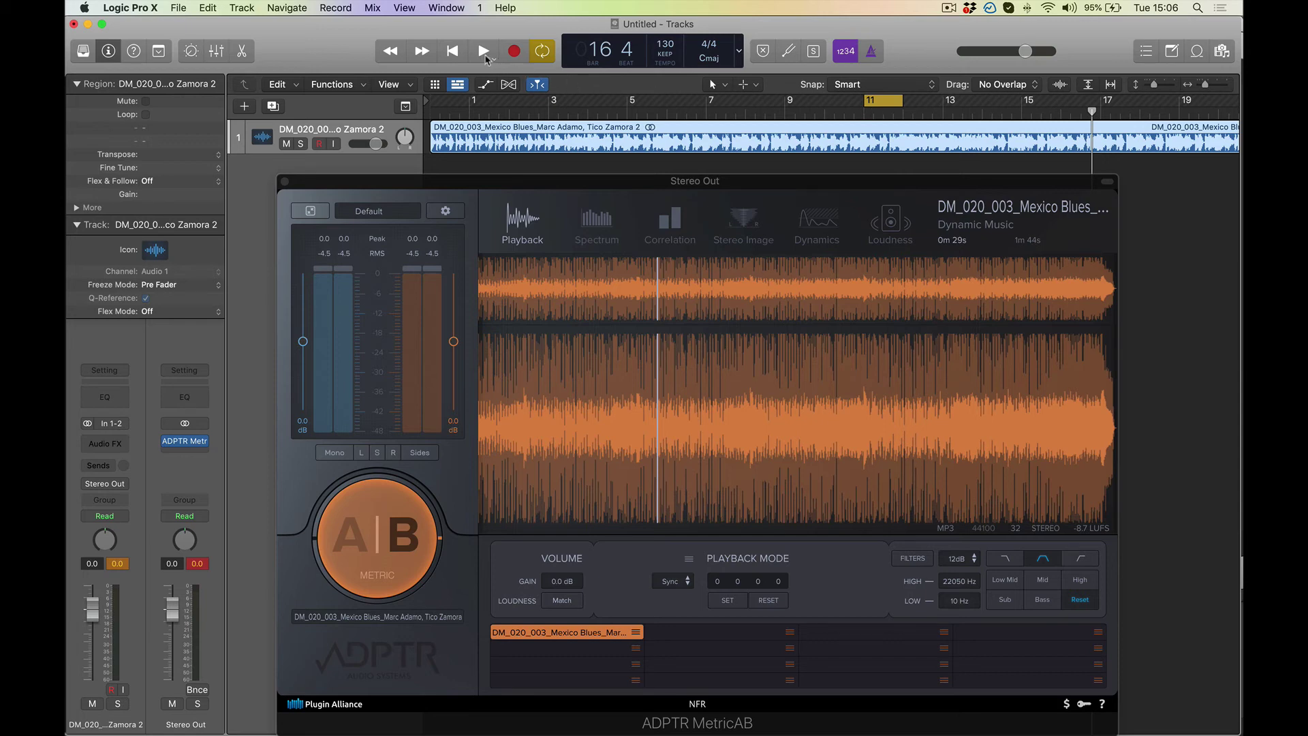
- Play the cycled section at bar 11, switch from reference B to mix A to check their alignment, and stop playback
left_click(485, 57)
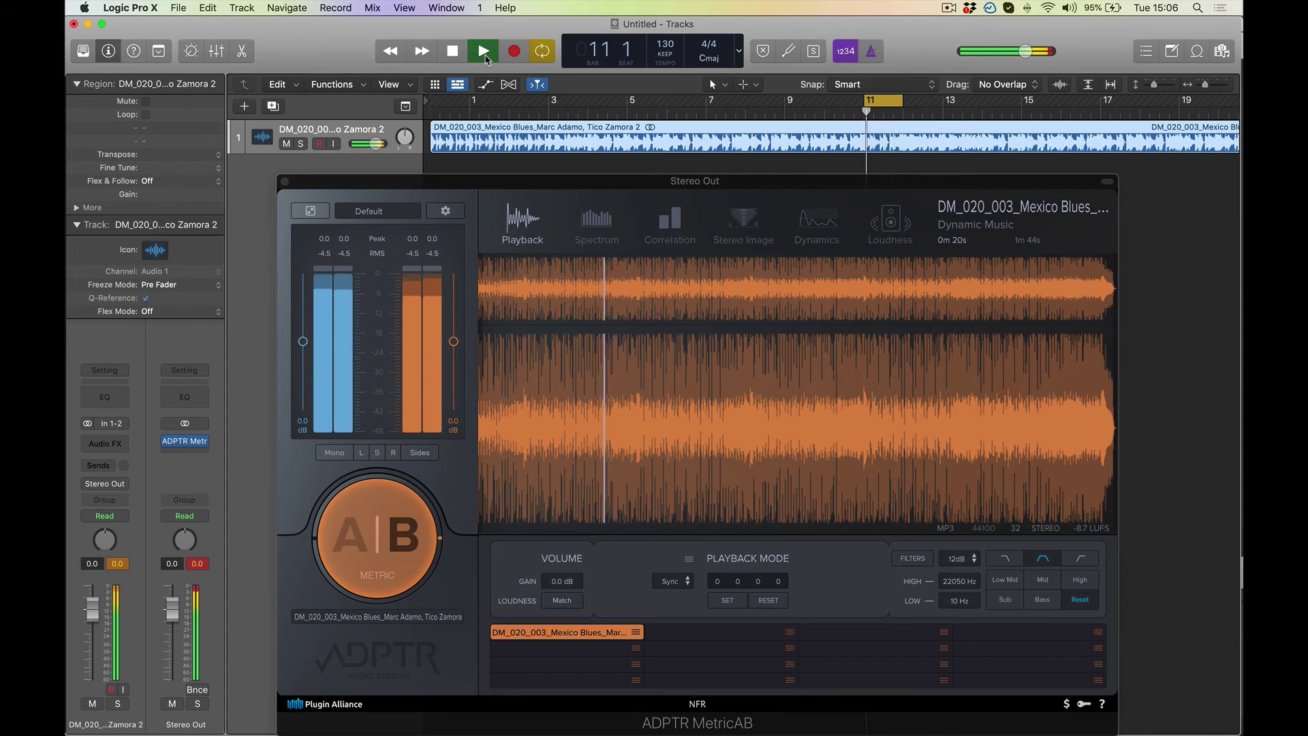
left_click(408, 543)
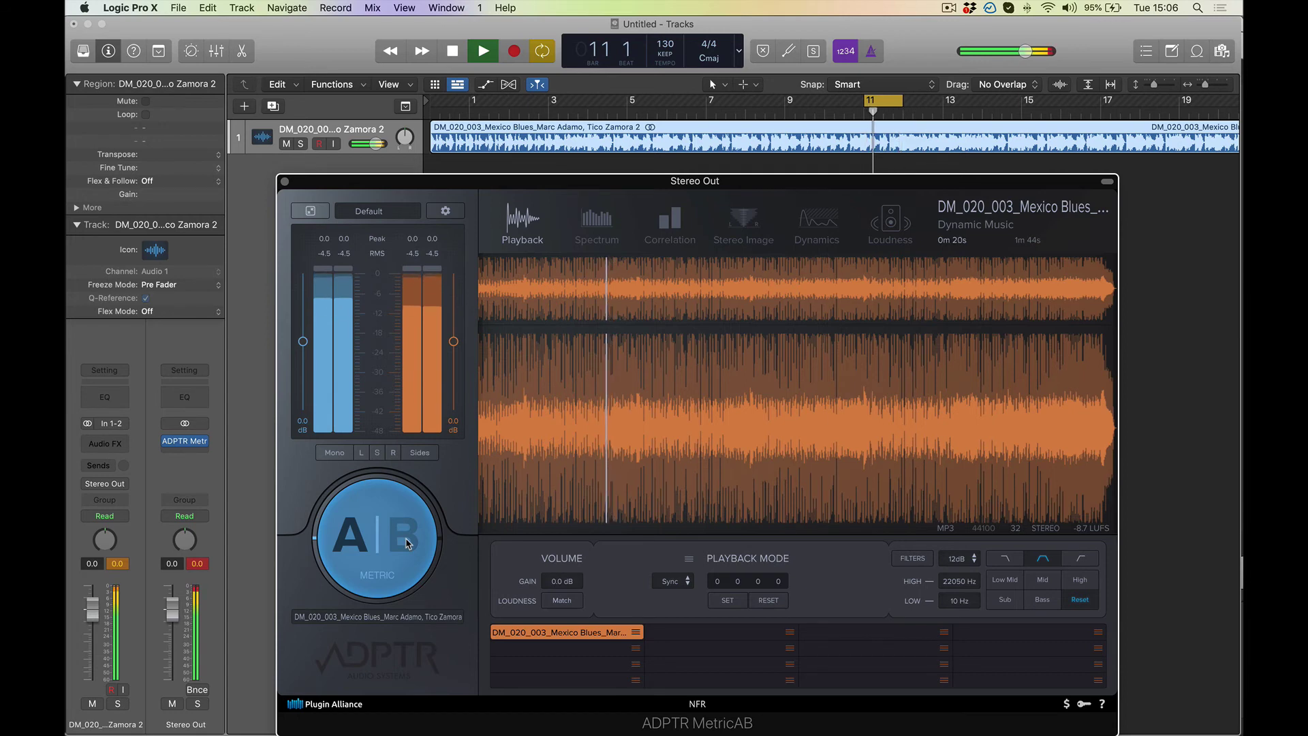
key("space")
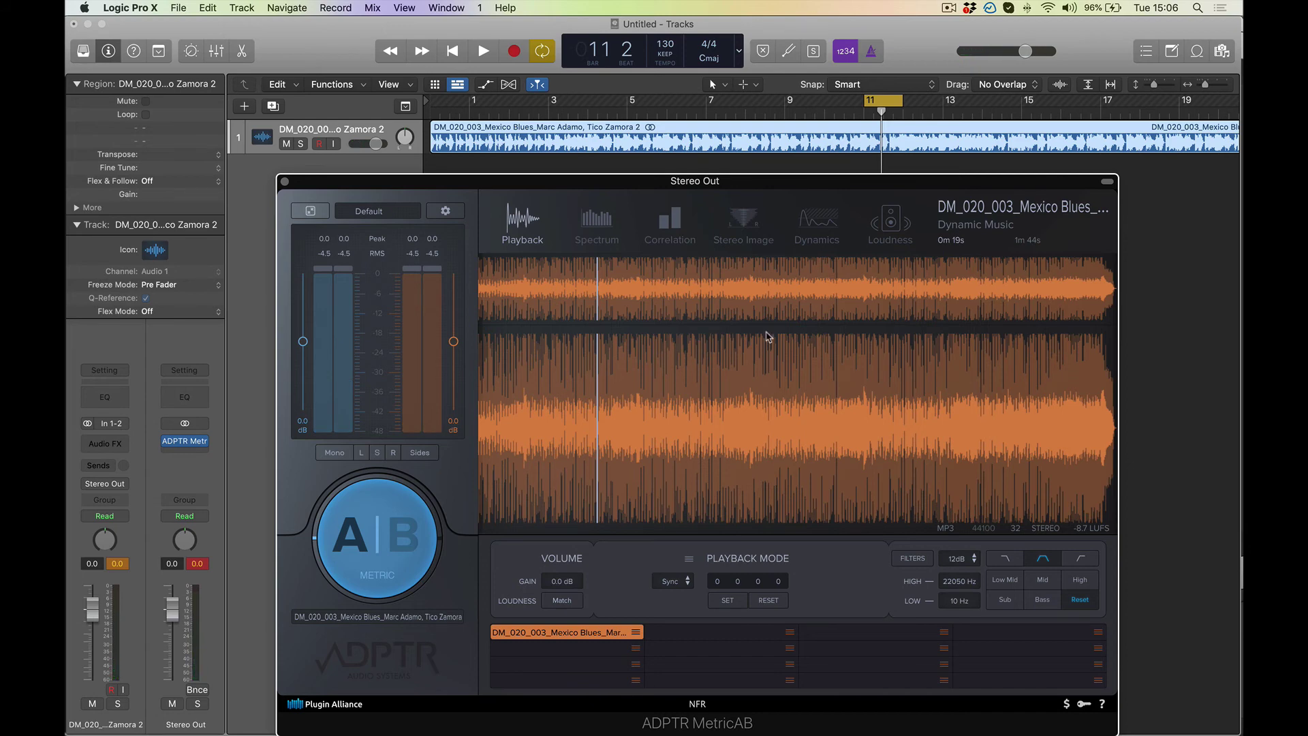
- Turn off cycle mode and play the track from about bar 7 with reference B active
left_click(881, 102)
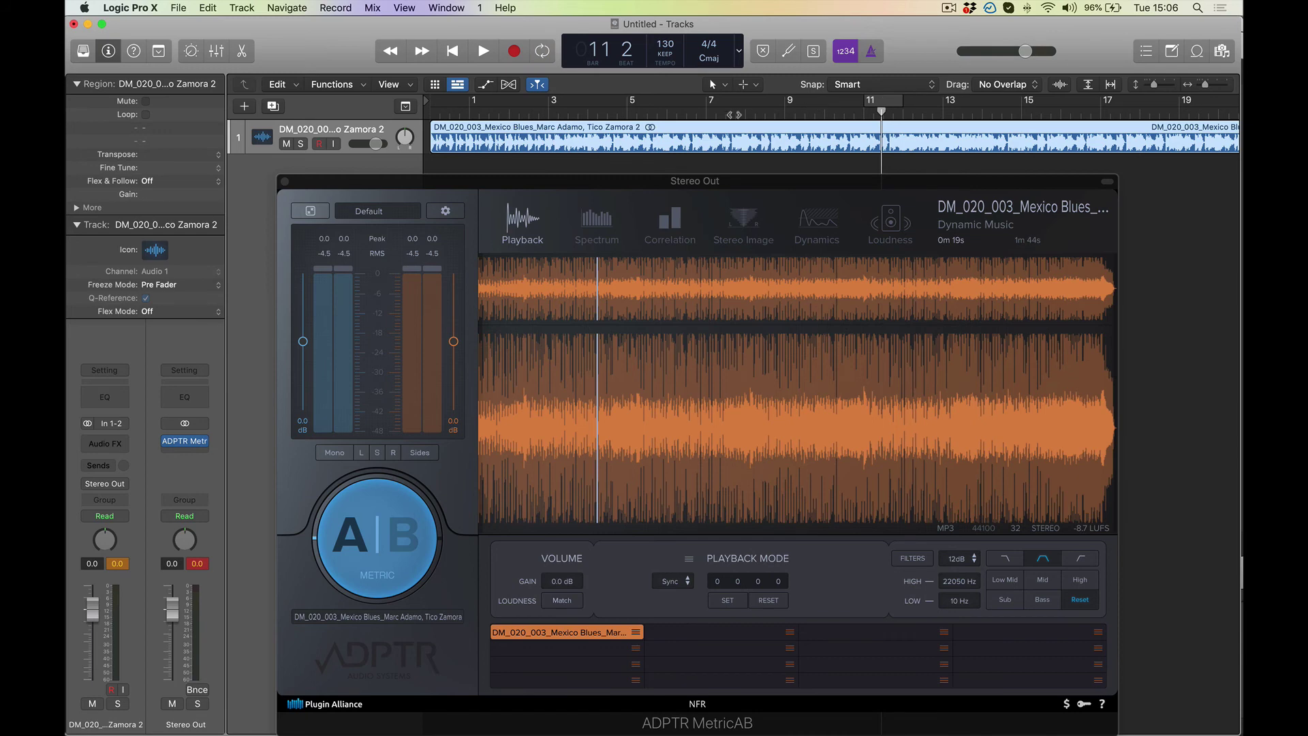
left_click(960, 298)
key("space")
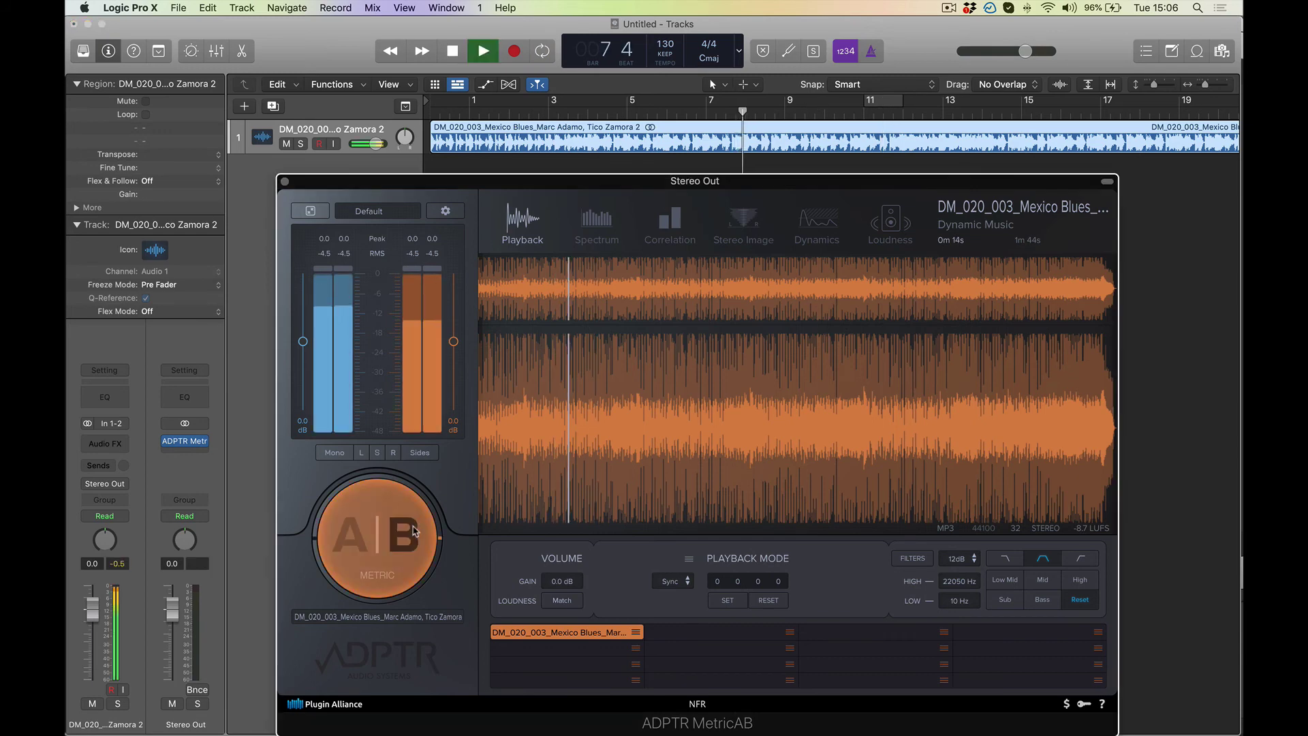
- Jump playback to about bar 18 and on to about bar 29, switching repeatedly between mix A and reference B to compare alignment
left_click(1158, 104)
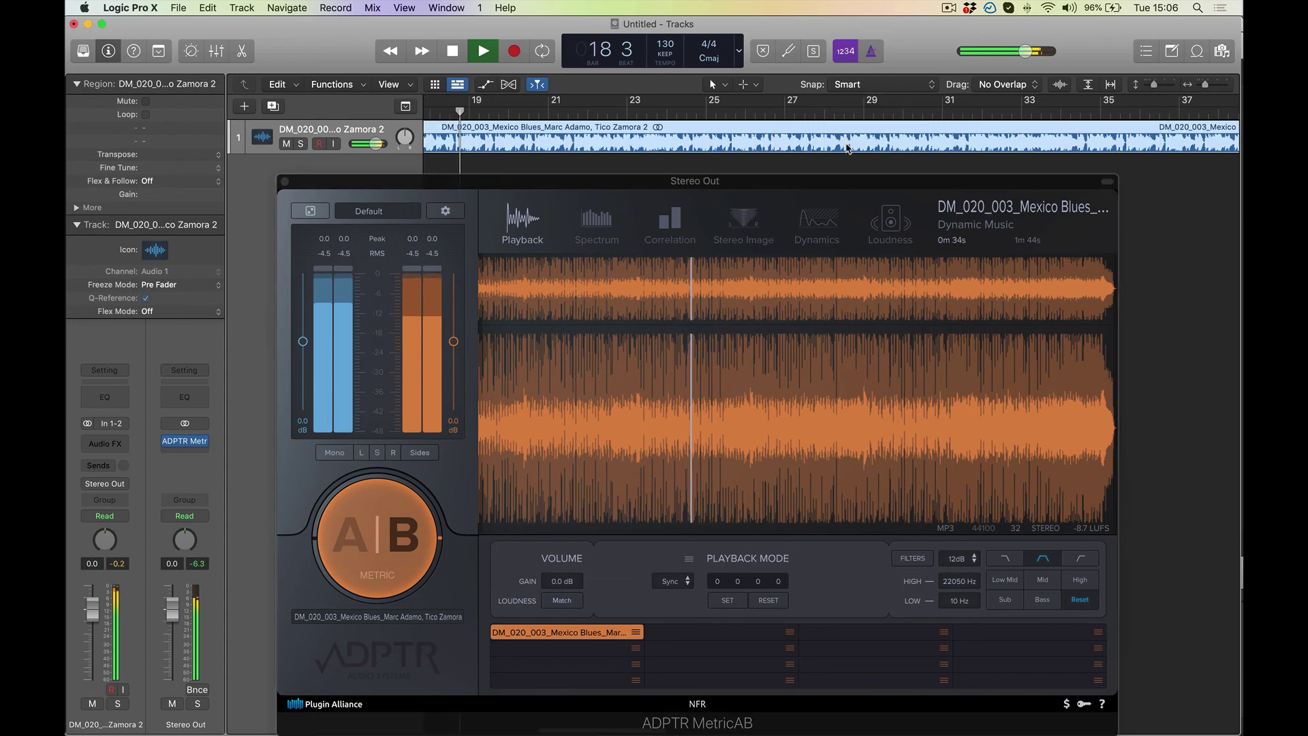
left_click(870, 104)
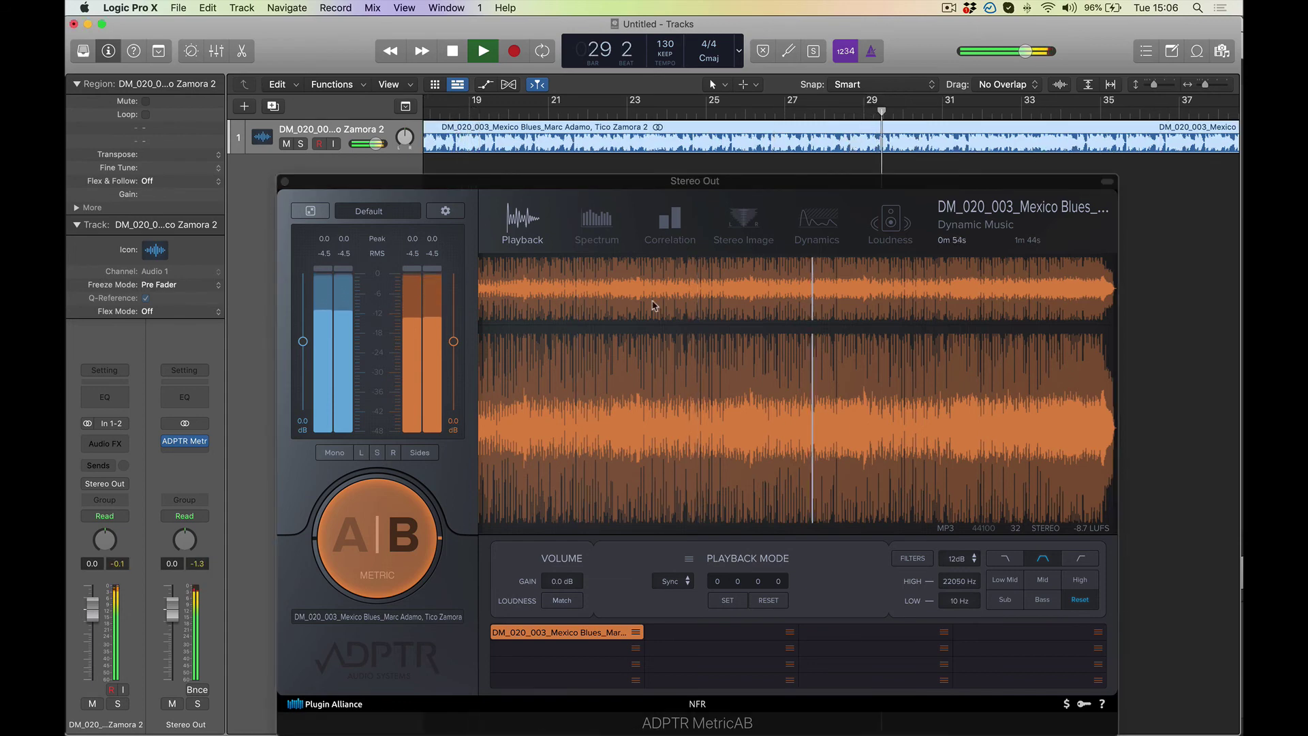
left_click(385, 555)
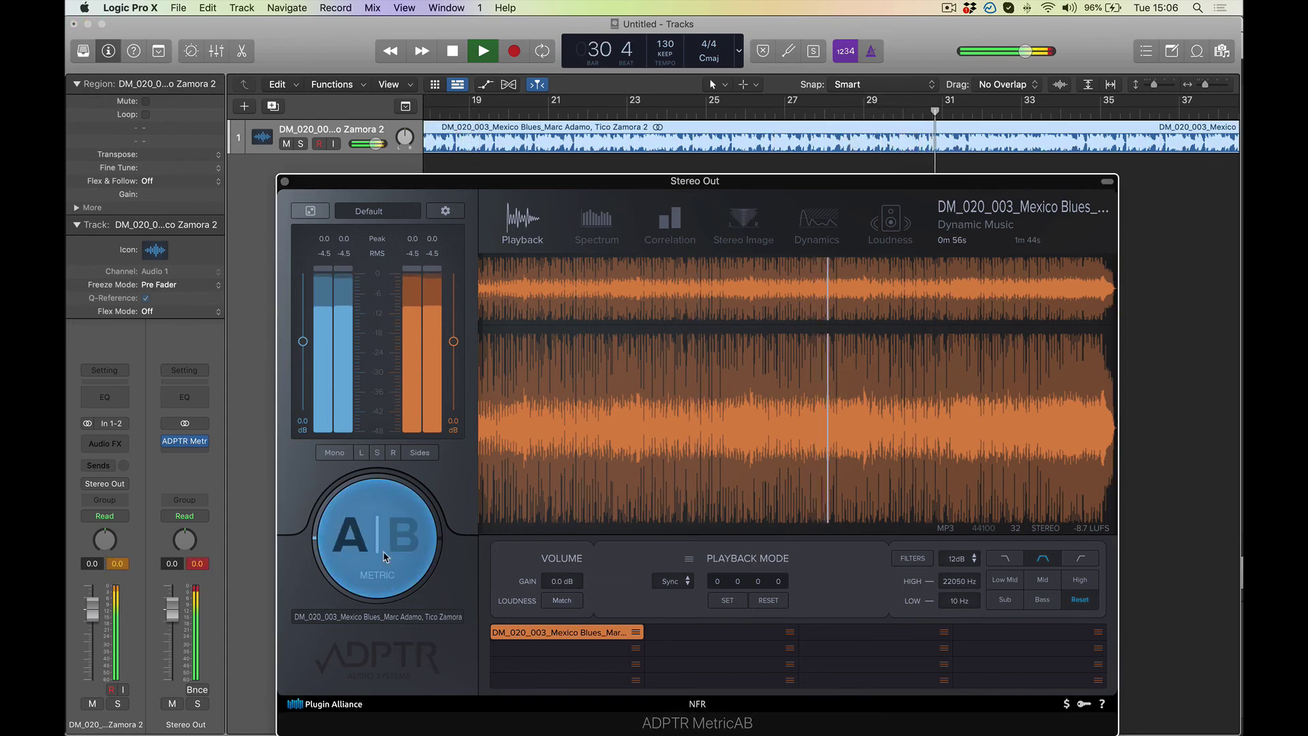
left_click(385, 556)
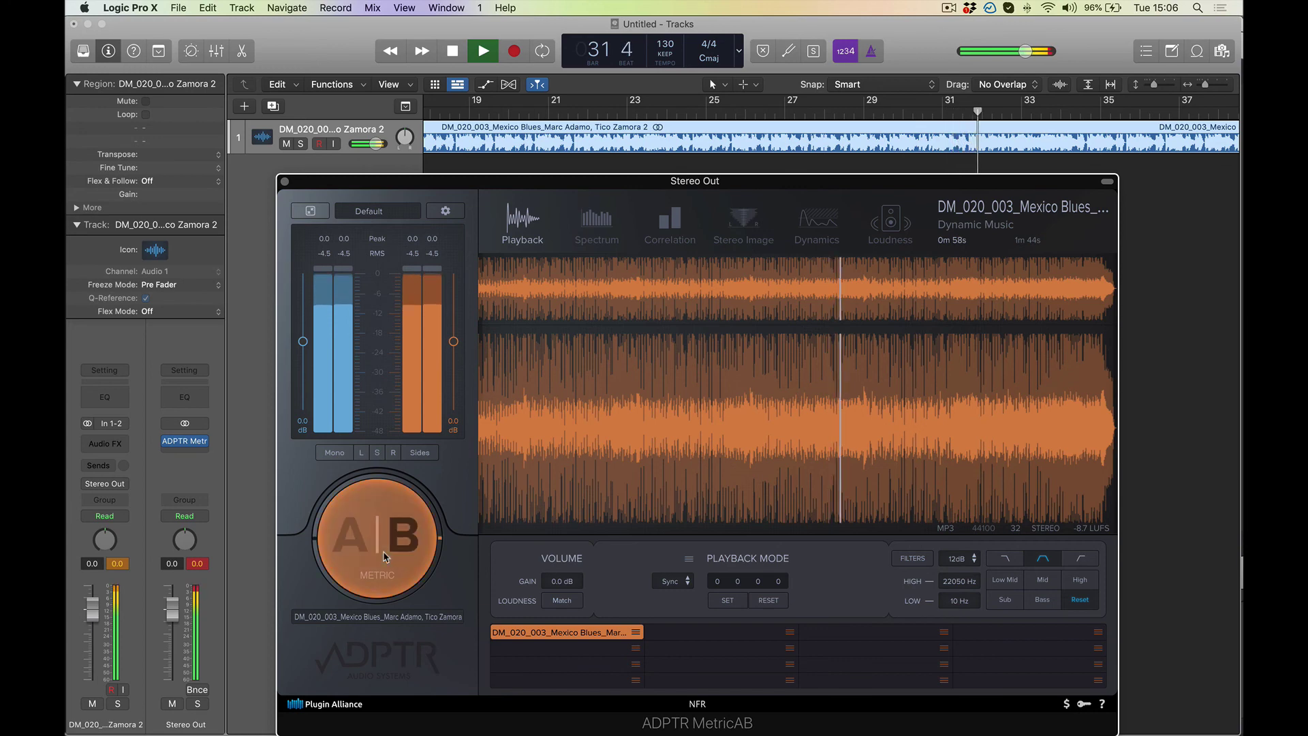
left_click(385, 555)
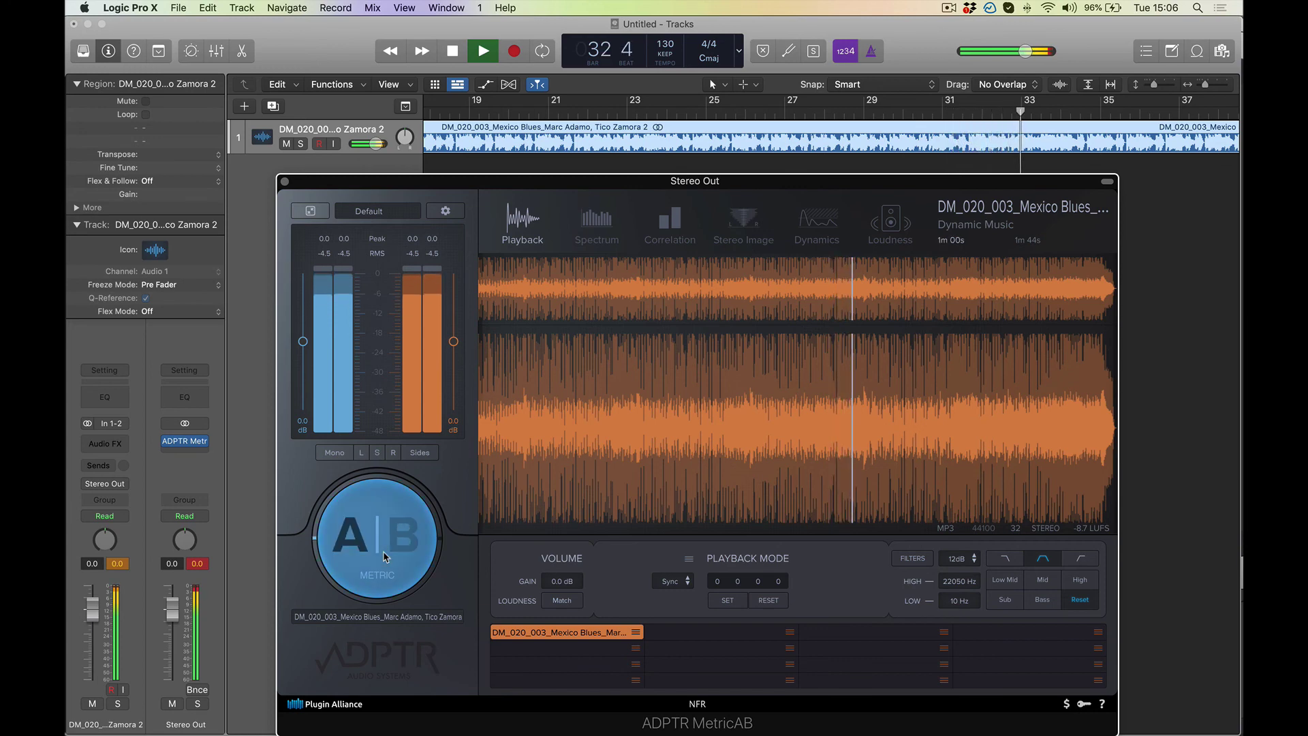
left_click(385, 555)
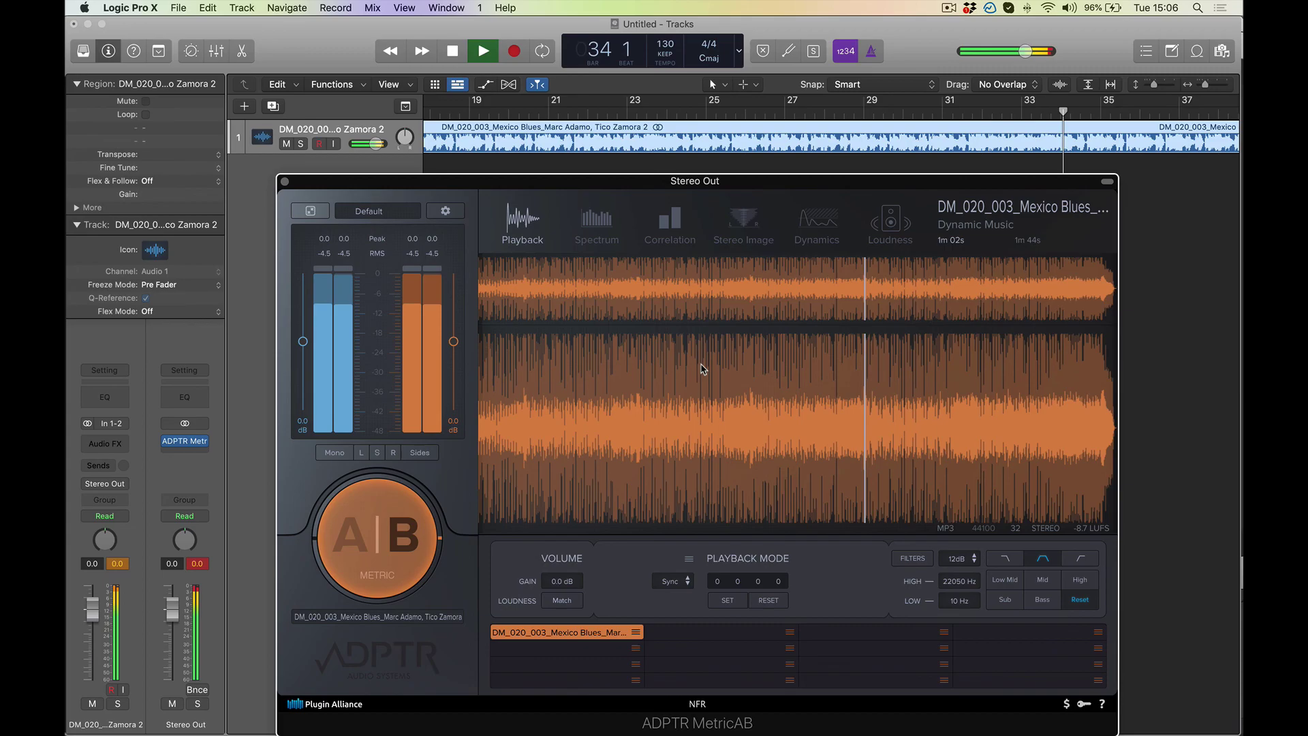